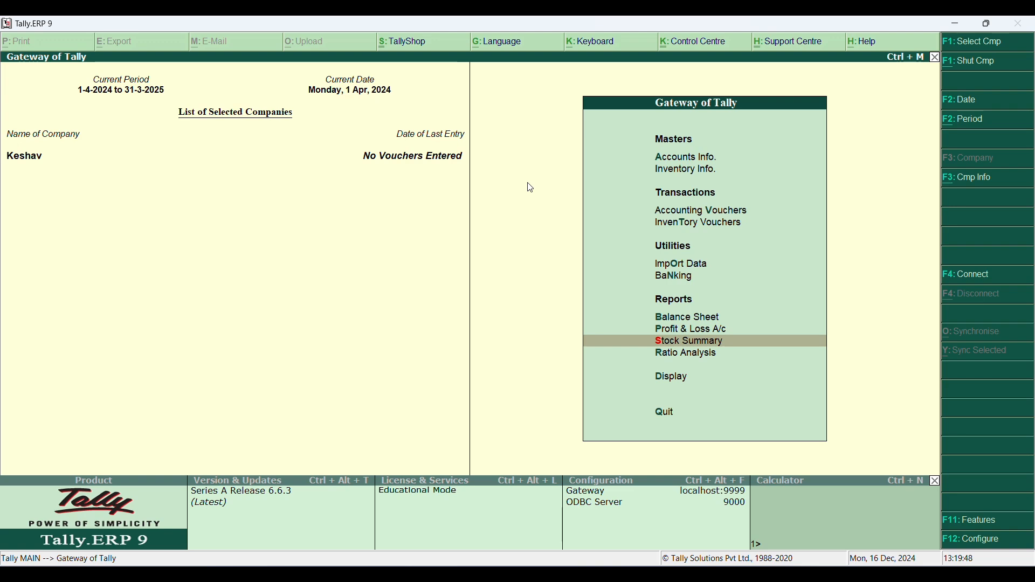
- Examine the storage and classification options in the company's inventory features, especially the multiple godowns setting
{"action": "key", "text": "F11"}
{"action": "key", "text": "Down"}
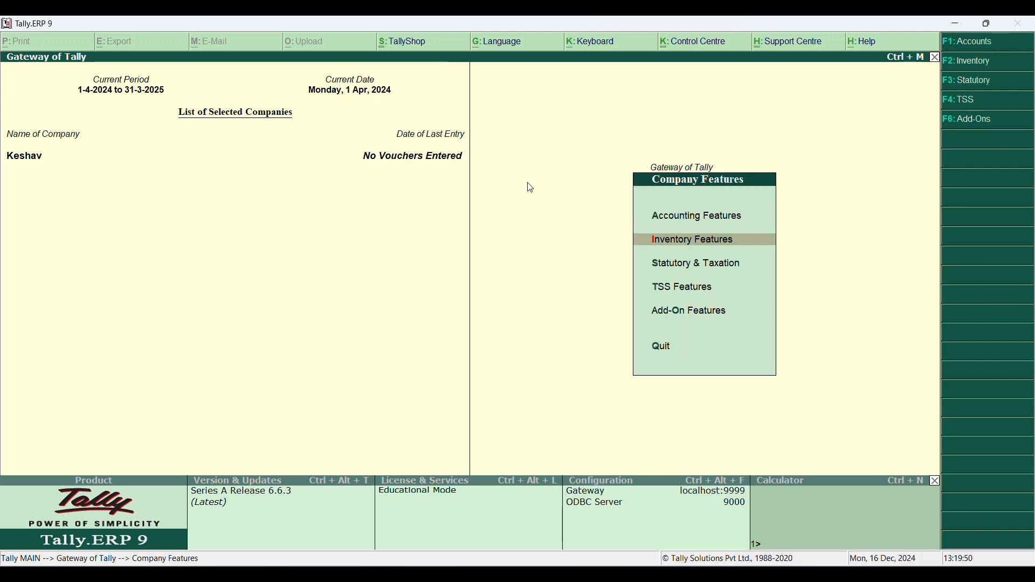
{"action": "key", "text": "Return"}
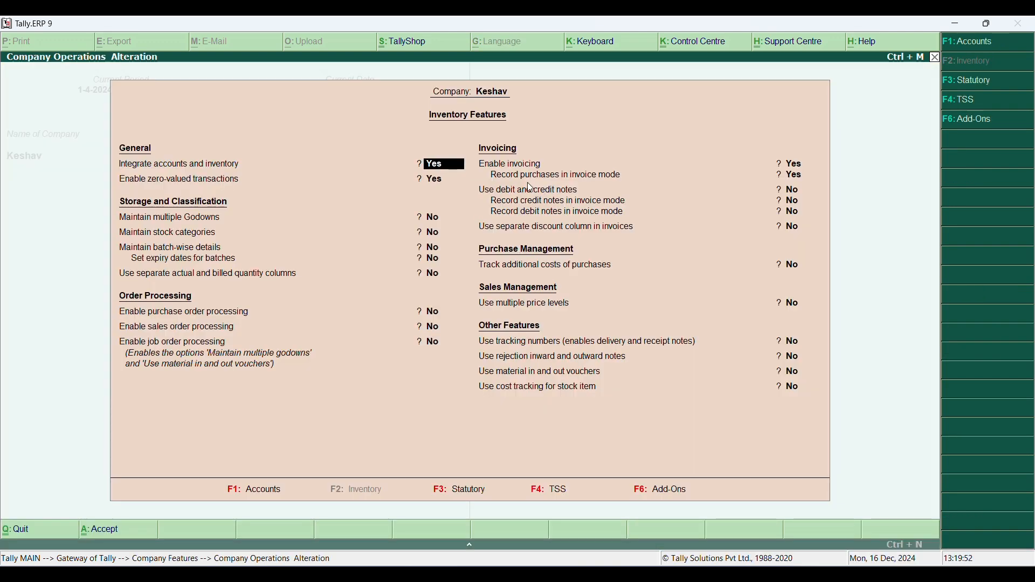
{"action": "key", "text": "Return"}
{"action": "key", "text": "Return"}
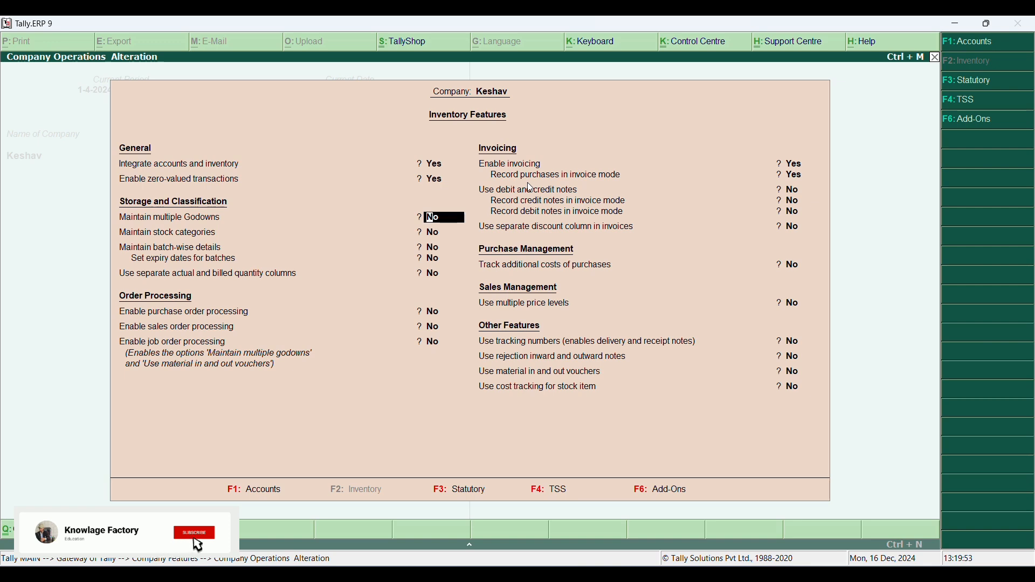
{"action": "key", "text": "Down"}
{"action": "key", "text": "Up"}
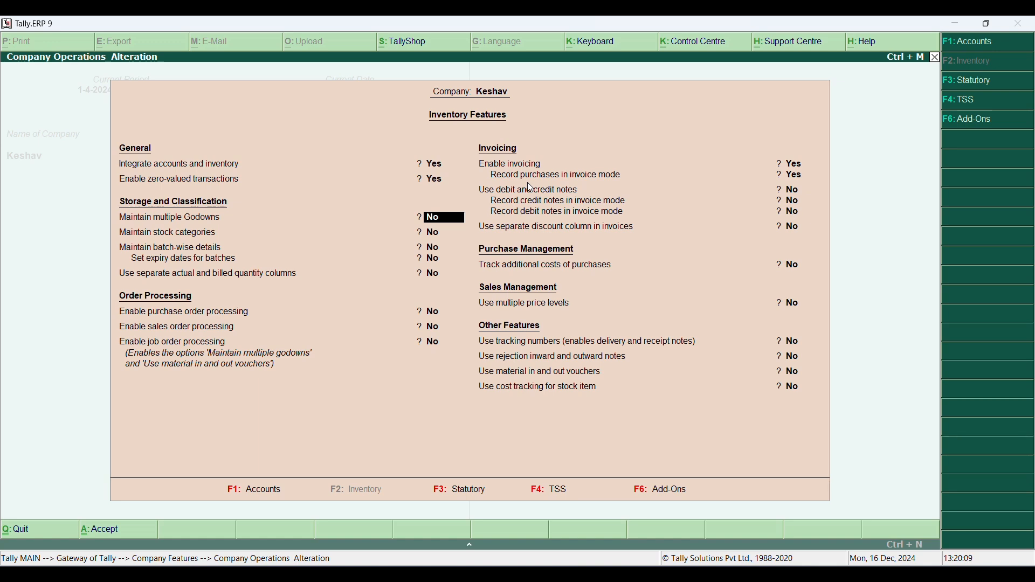
{"action": "key", "text": "Escape"}
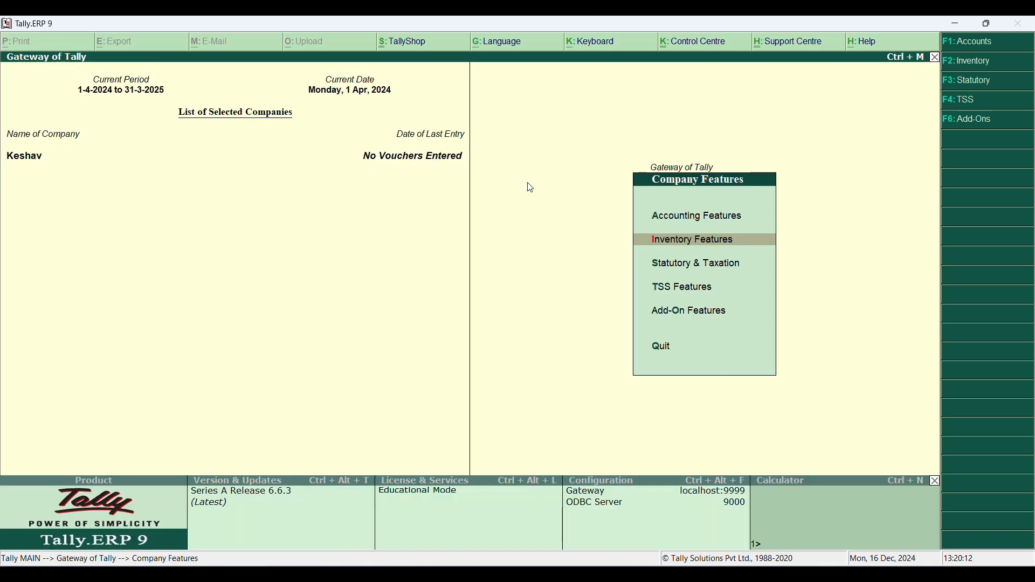
{"action": "key", "text": "Escape"}
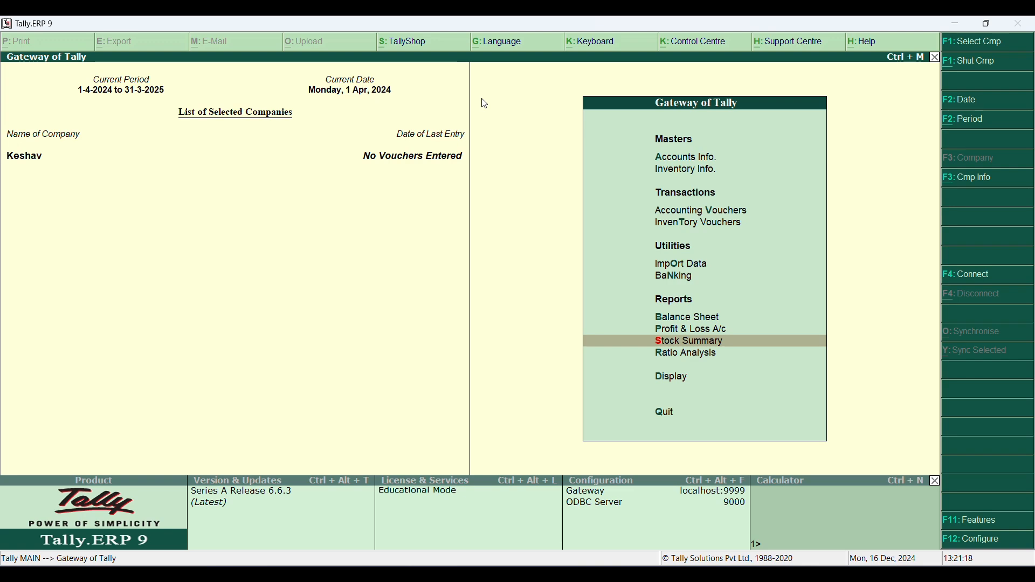
- Enable Maintain multiple Godowns in the company's inventory features and save the settings
{"action": "key", "text": "F11"}
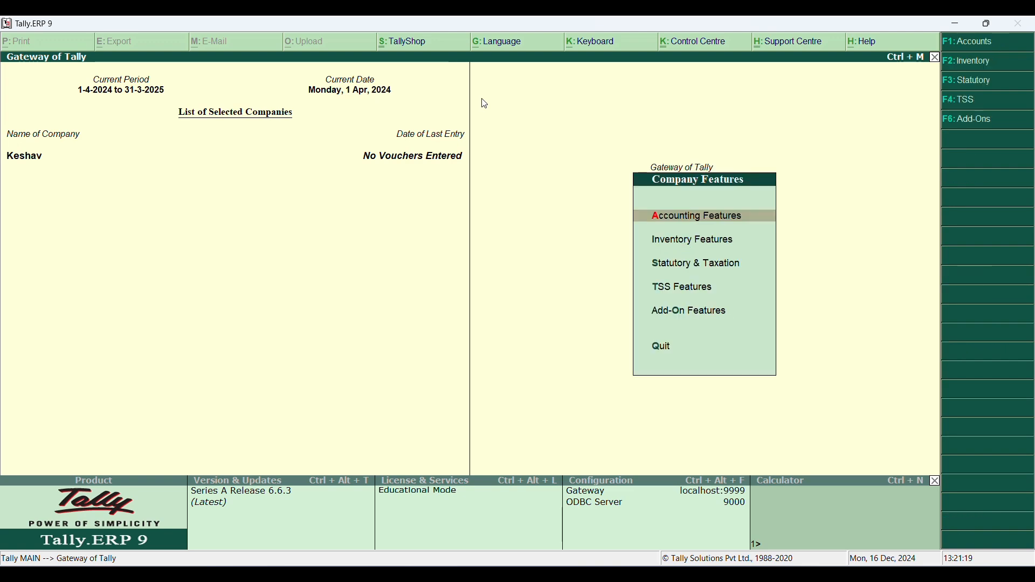
{"action": "key", "text": "Down"}
{"action": "key", "text": "Return"}
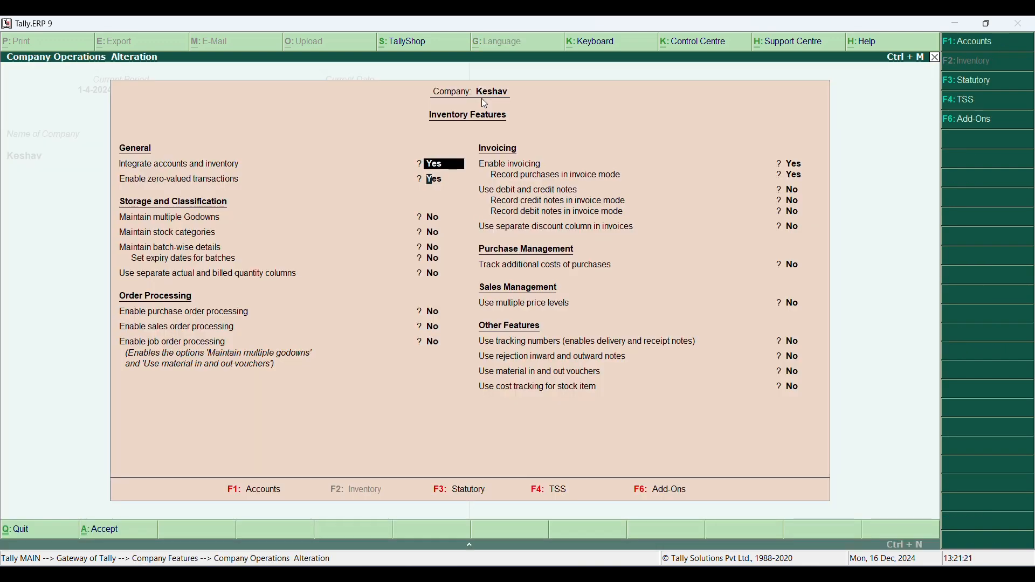
{"action": "key", "text": "Return"}
{"action": "key", "text": "Return"}
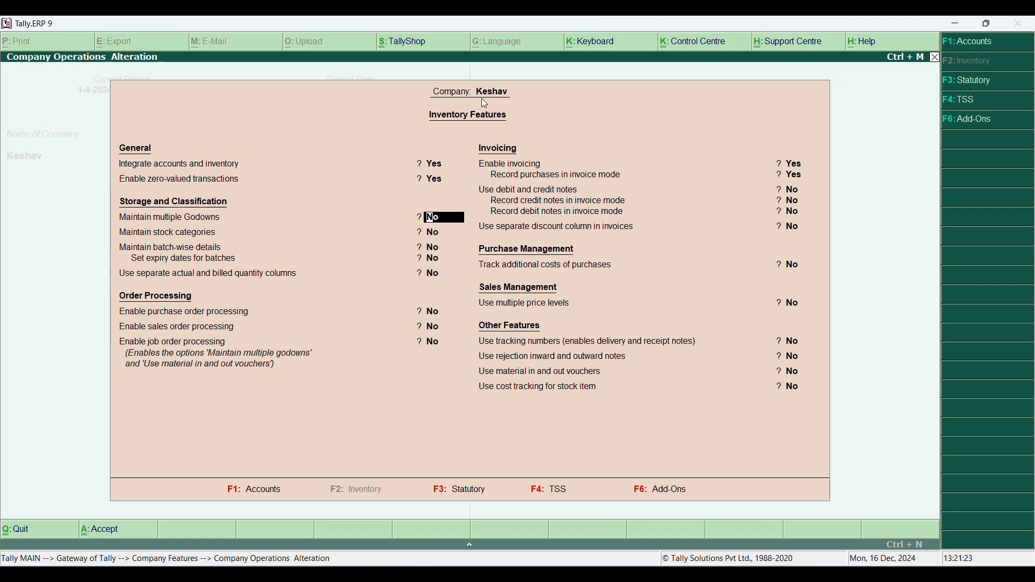
{"action": "type", "text": "yes"}
{"action": "key", "text": "Return"}
{"action": "key", "text": "Return"}
{"action": "key", "text": "Return"}
{"action": "key", "text": "Return"}
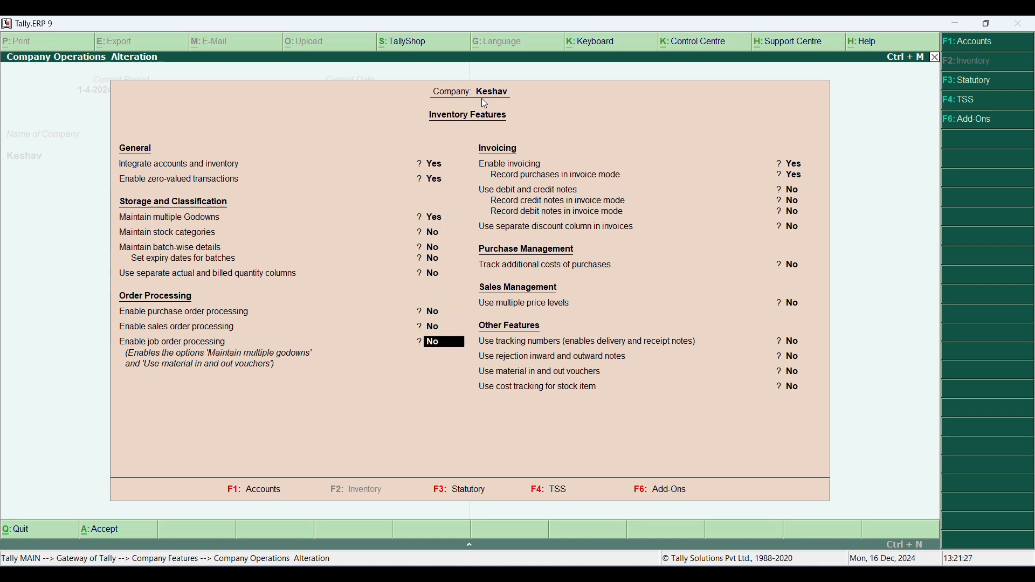
{"action": "key", "text": "Return"}
{"action": "key", "text": "Return"}
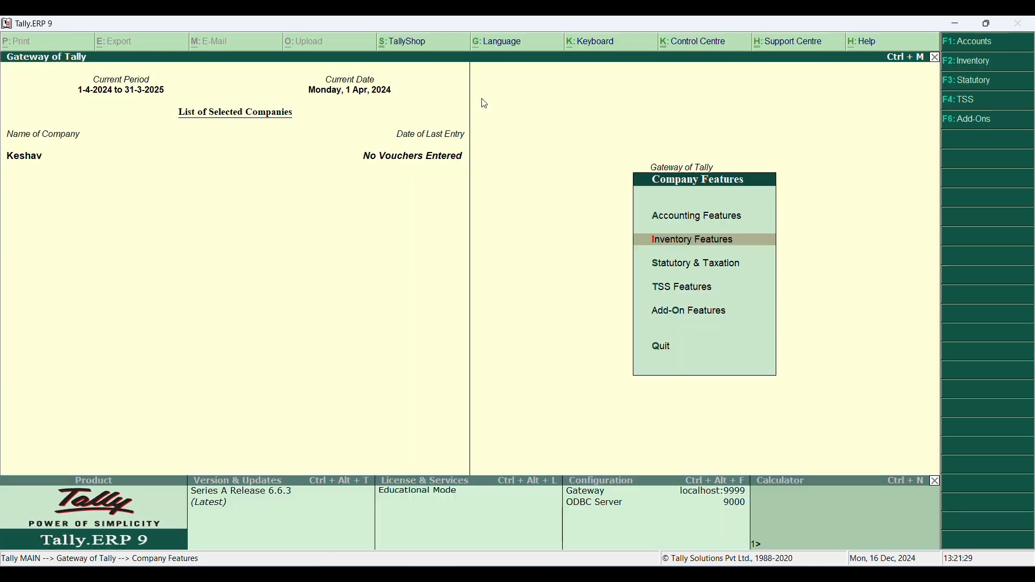
{"action": "key", "text": "ctrl+a"}
{"action": "key", "text": "Escape"}
- Create a single godown named Haipur under Primary, with both third-party stock options set to No
{"action": "key", "text": "Up"}
{"action": "key", "text": "Up"}
{"action": "key", "text": "Up"}
{"action": "key", "text": "Up"}
{"action": "key", "text": "Up"}
{"action": "key", "text": "Up"}
{"action": "key", "text": "Up"}
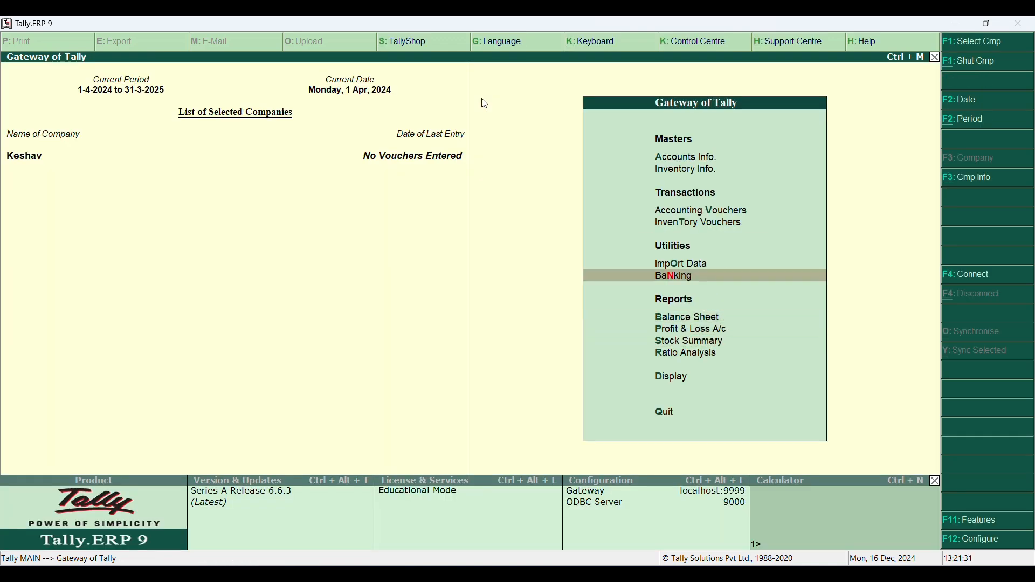
{"action": "key", "text": "Return"}
{"action": "key", "text": "Down"}
{"action": "key", "text": "Down"}
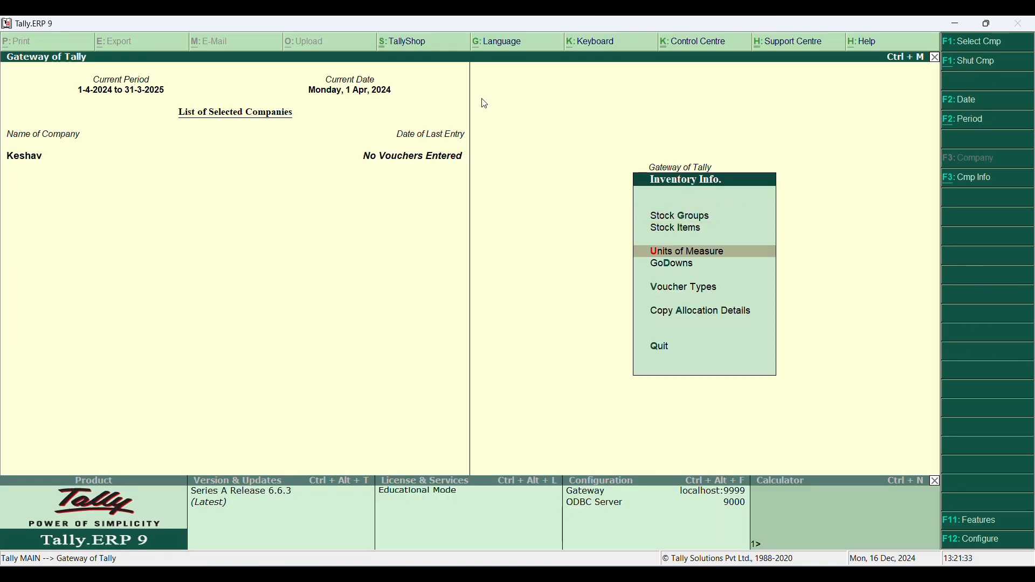
{"action": "key", "text": "Down"}
{"action": "key", "text": "Return"}
{"action": "key", "text": "Return"}
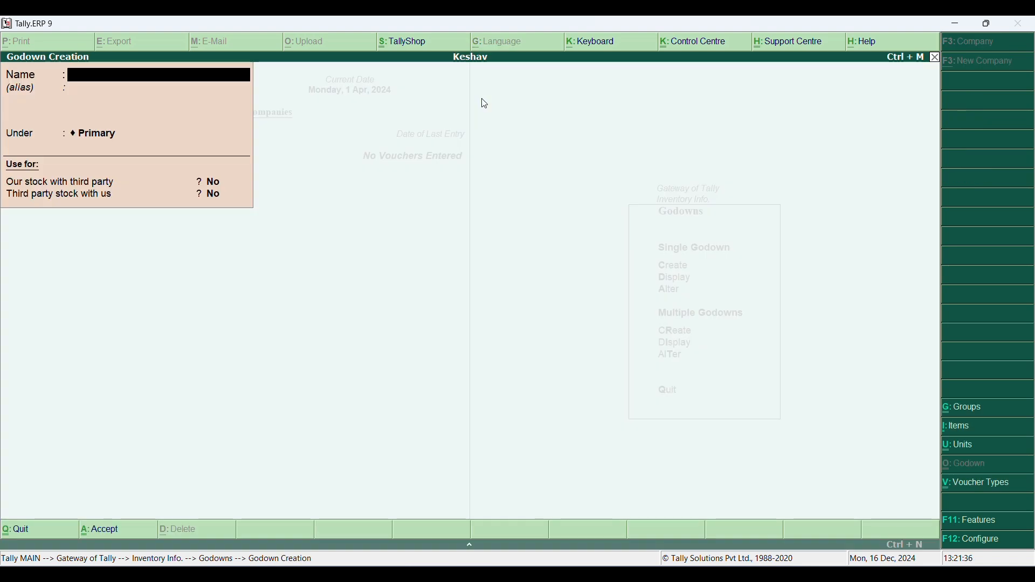
{"action": "type", "text": "Haipur"}
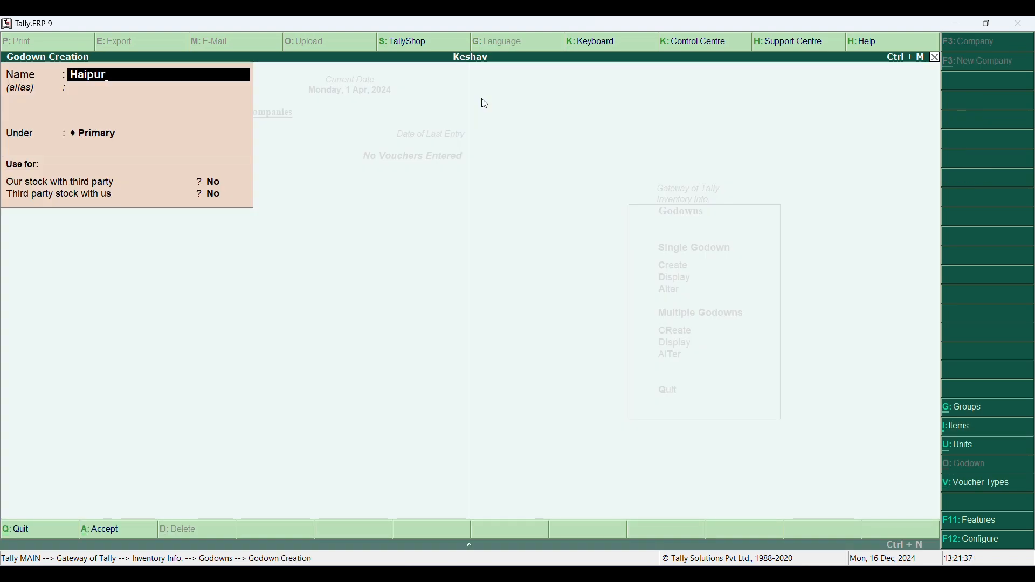
{"action": "key", "text": "Return"}
{"action": "key", "text": "Return"}
{"action": "key", "text": "Return"}
{"action": "key", "text": "Return"}
{"action": "key", "text": "Return"}
{"action": "key", "text": "Return"}
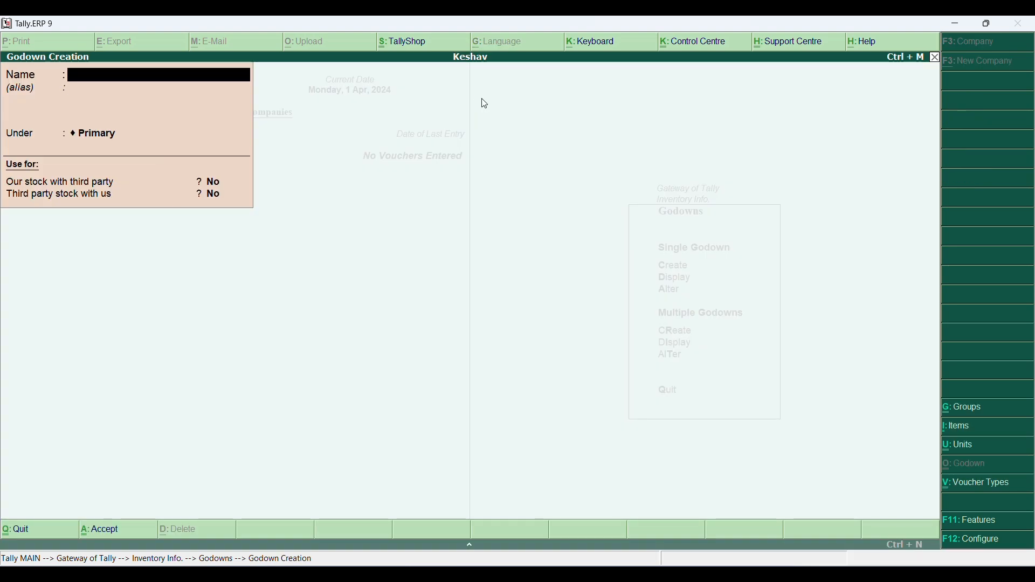
- Create a second godown named Kankhal under Primary and leave godown creation
{"action": "type", "text": "Kankhal"}
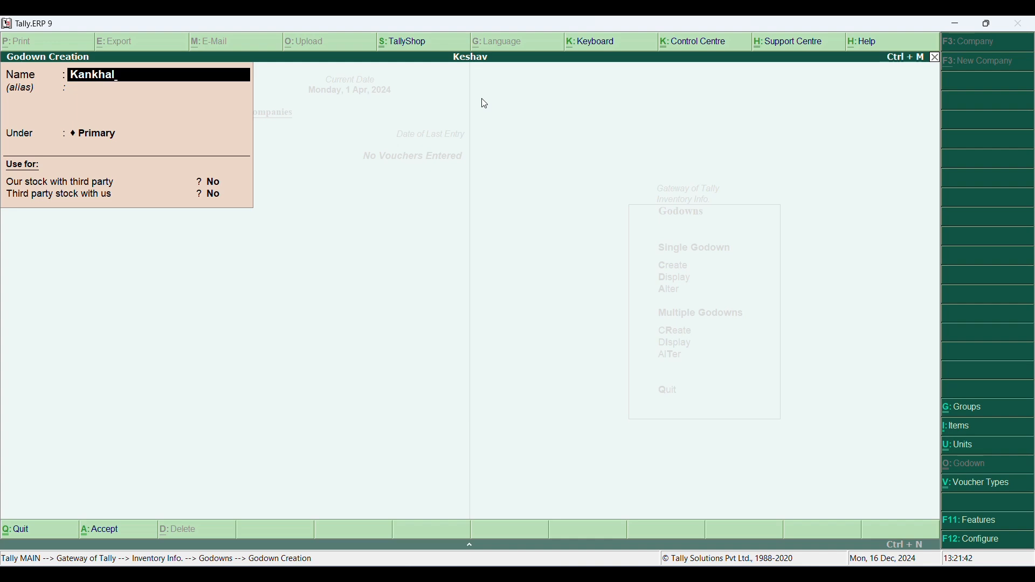
{"action": "key", "text": "Return"}
{"action": "key", "text": "Return"}
{"action": "key", "text": "Return"}
{"action": "key", "text": "Return"}
{"action": "key", "text": "Return"}
{"action": "key", "text": "Return"}
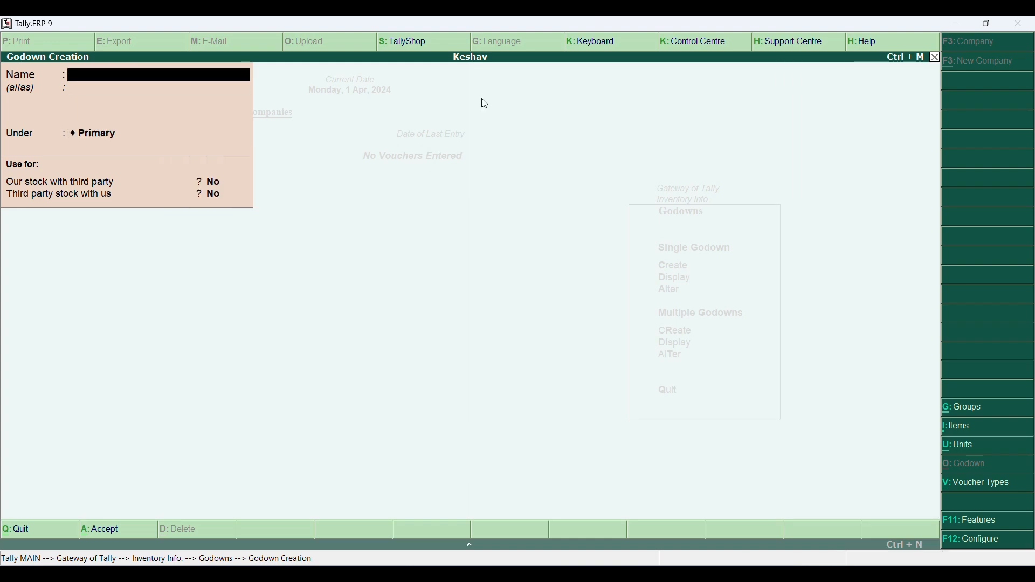
{"action": "key", "text": "Escape"}
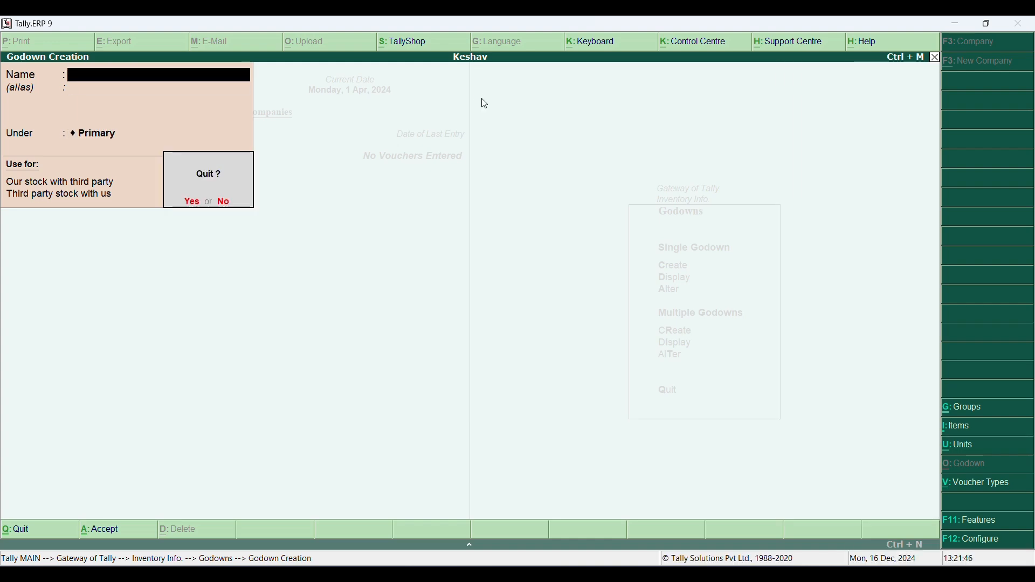
{"action": "key", "text": "Return"}
{"action": "key", "text": "Escape"}
- Start a purchase voucher with supplier invoice number 10021 dated 1-Apr-2024
{"action": "key", "text": "Down"}
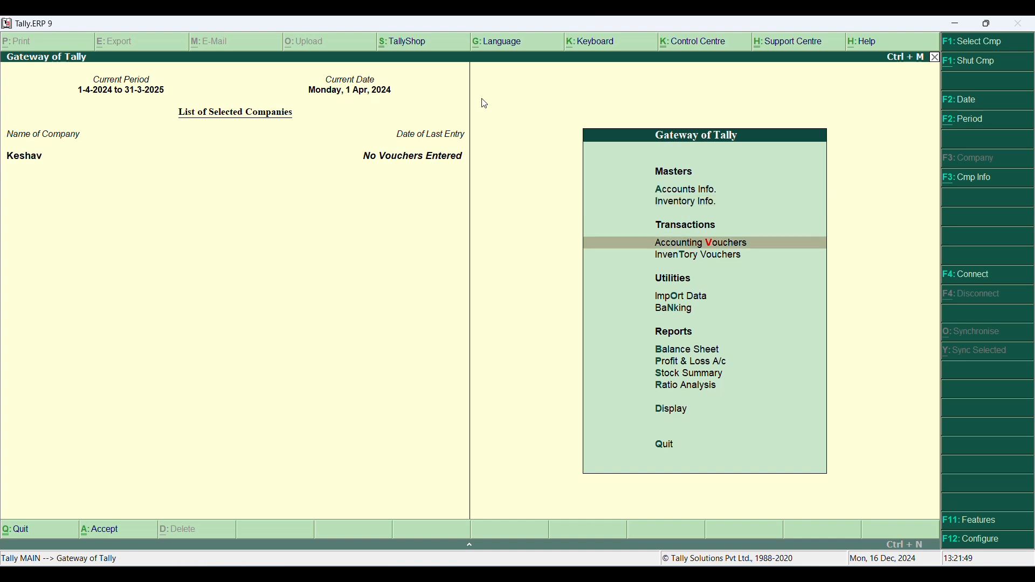
{"action": "key", "text": "Return"}
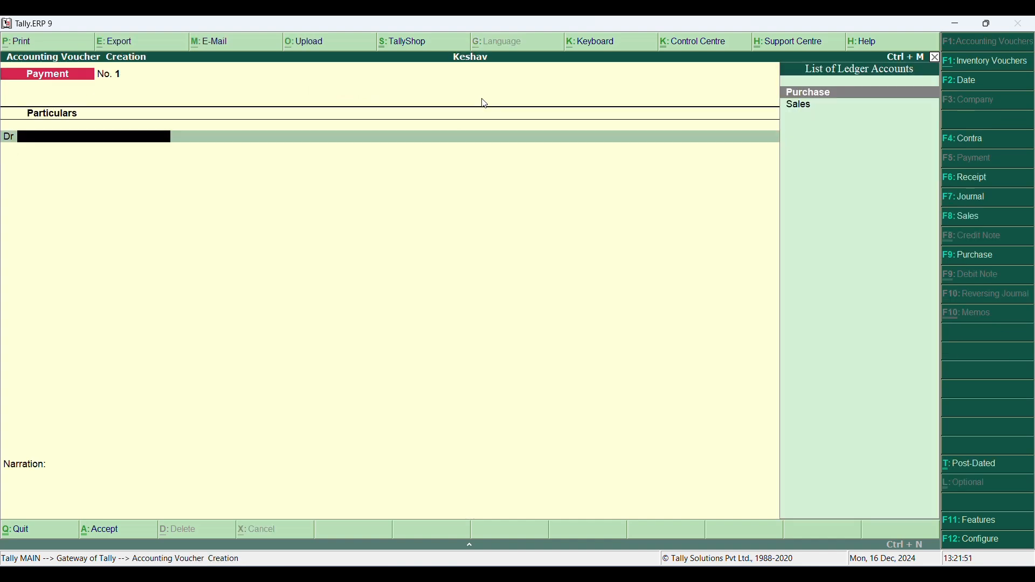
{"action": "key", "text": "F9"}
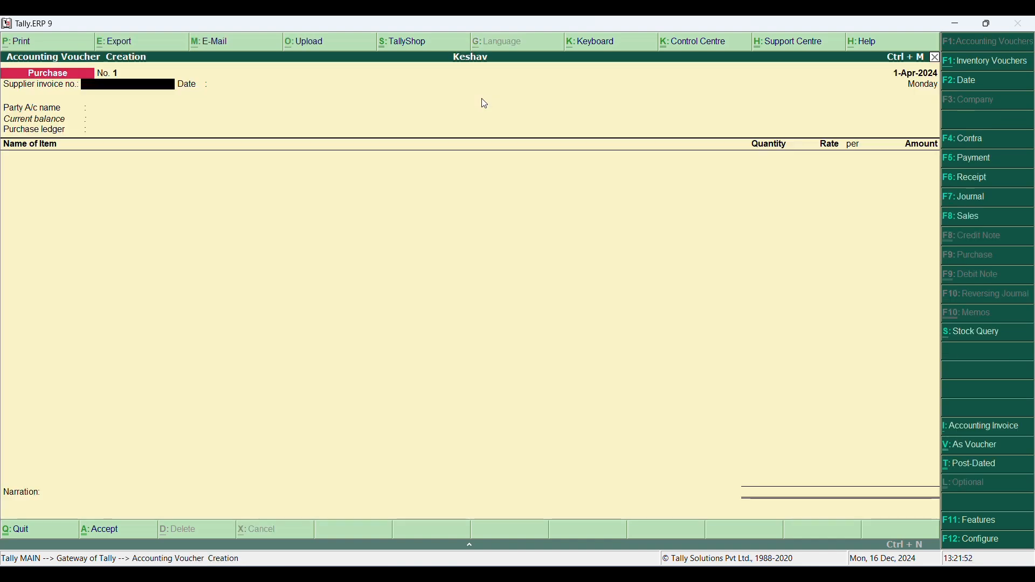
{"action": "type", "text": "10021"}
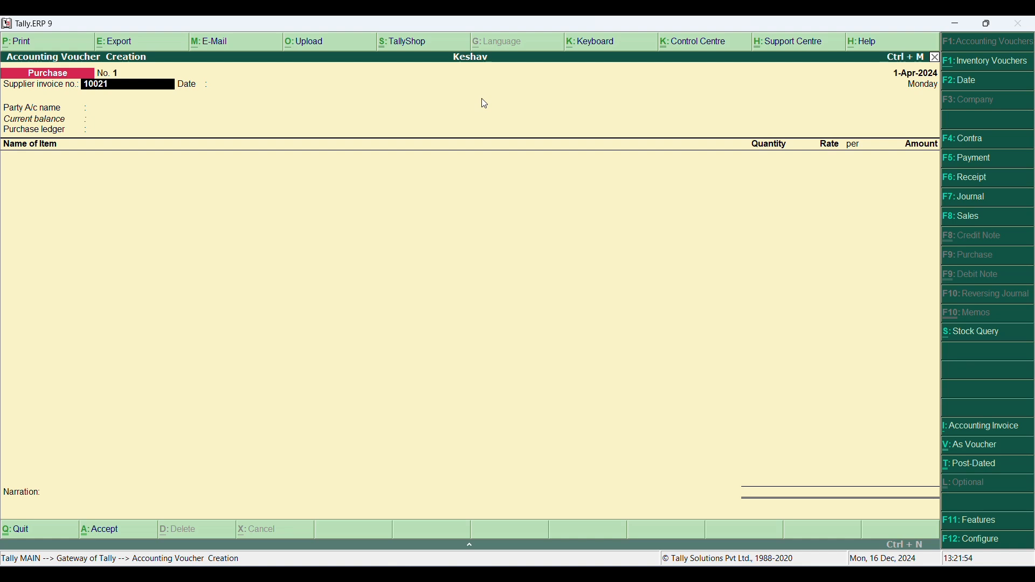
{"action": "key", "text": "Return"}
{"action": "key", "text": "Return"}
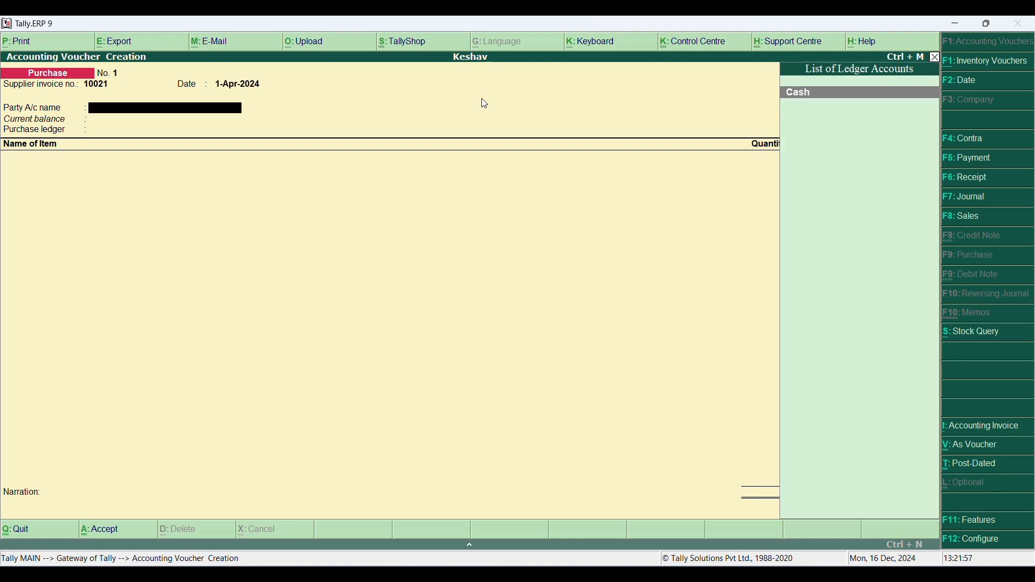
- Create a party ledger with the supplier's name under Sundry Creditors and use it as the voucher's party account
{"action": "key", "text": "alt+c"}
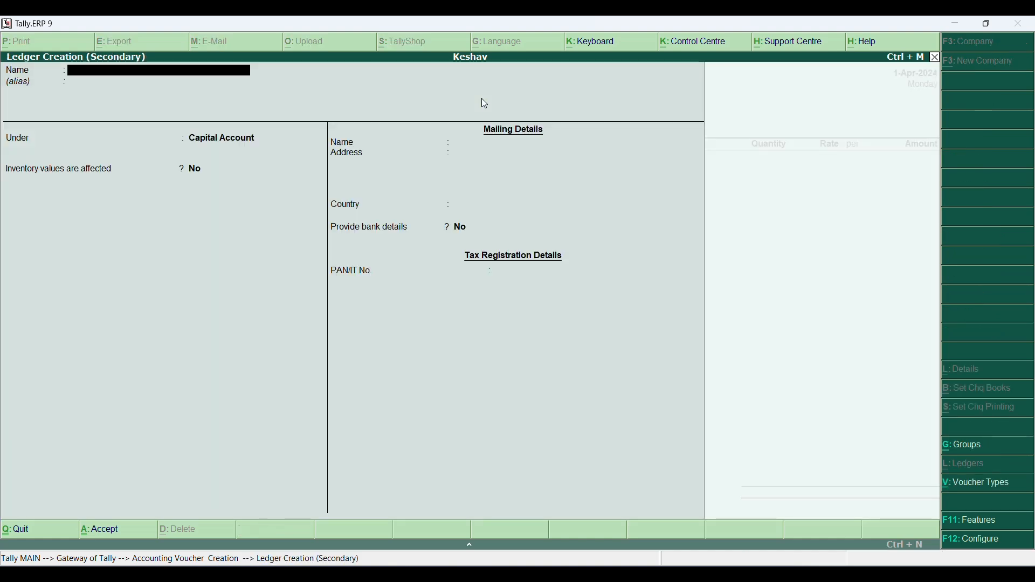
{"action": "type", "text": "Aman"}
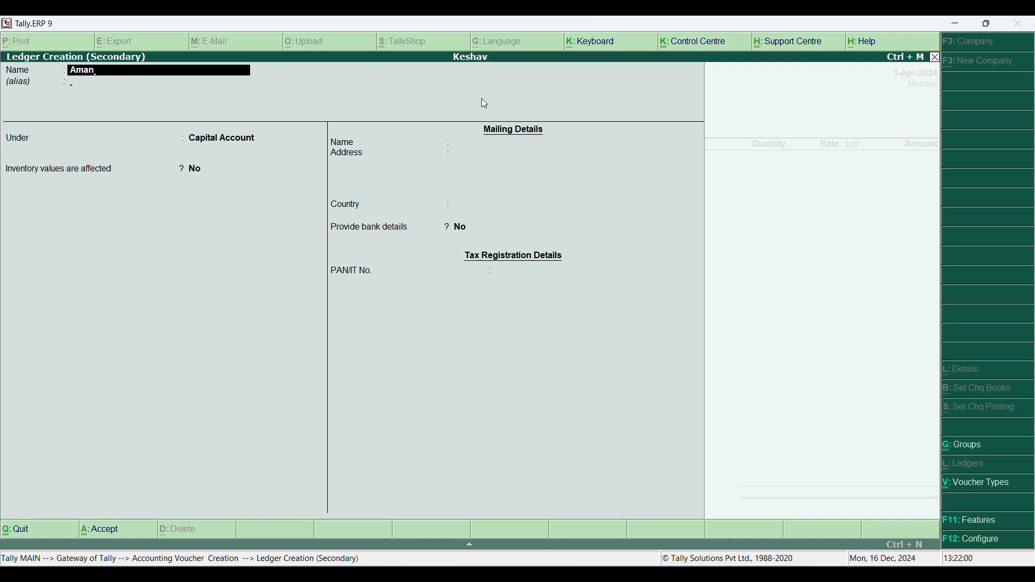
{"action": "key", "text": "Return"}
{"action": "key", "text": "Return"}
{"action": "type", "text": "Sun"}
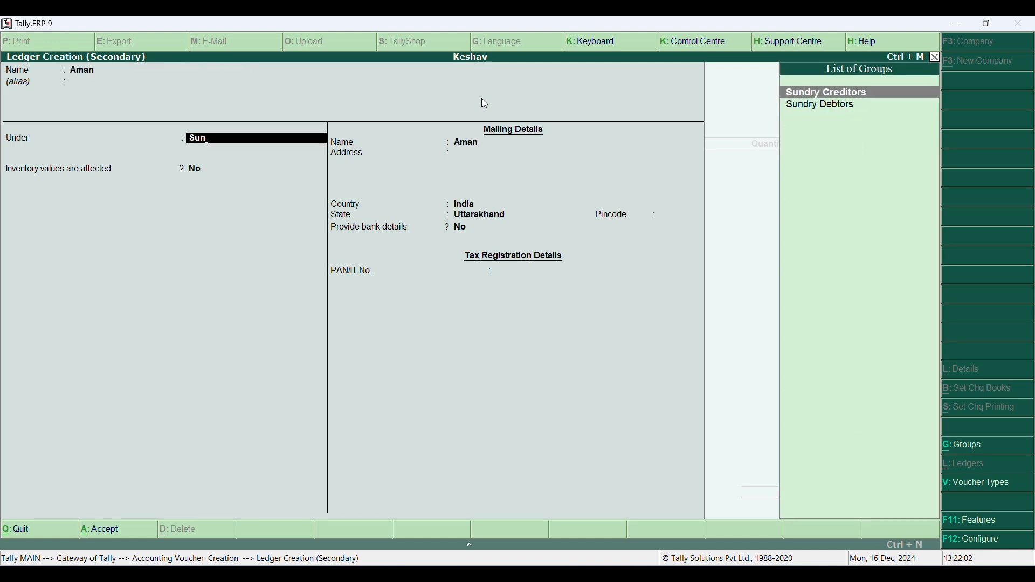
{"action": "key", "text": "Return"}
{"action": "key", "text": "ctrl+a"}
{"action": "key", "text": "ctrl+a"}
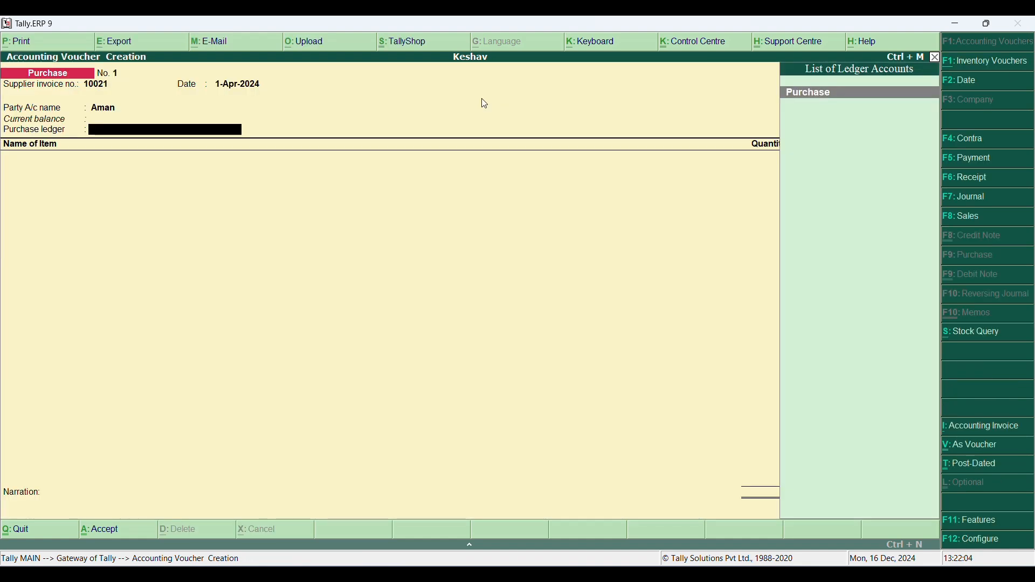
- Set the purchase ledger to Purchase and add Dell Computer as the voucher's first stock item
{"action": "key", "text": "Return"}
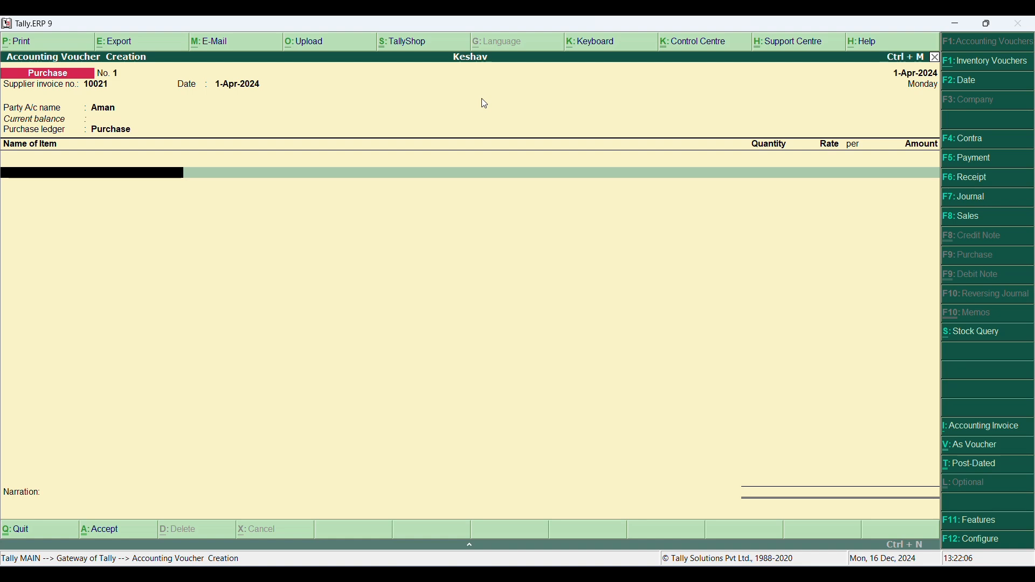
{"action": "key", "text": "Up"}
{"action": "key", "text": "Up"}
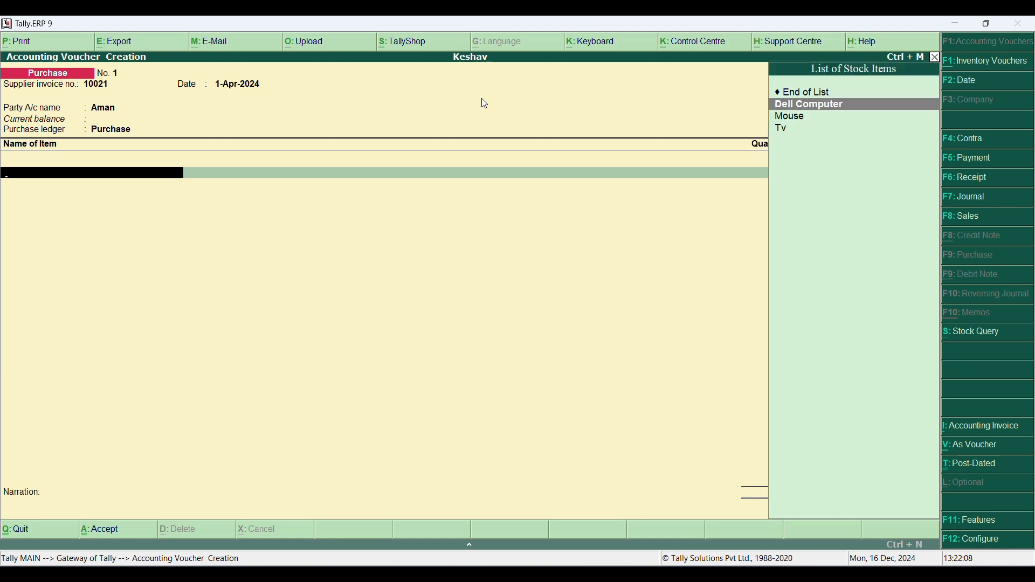
{"action": "key", "text": "Return"}
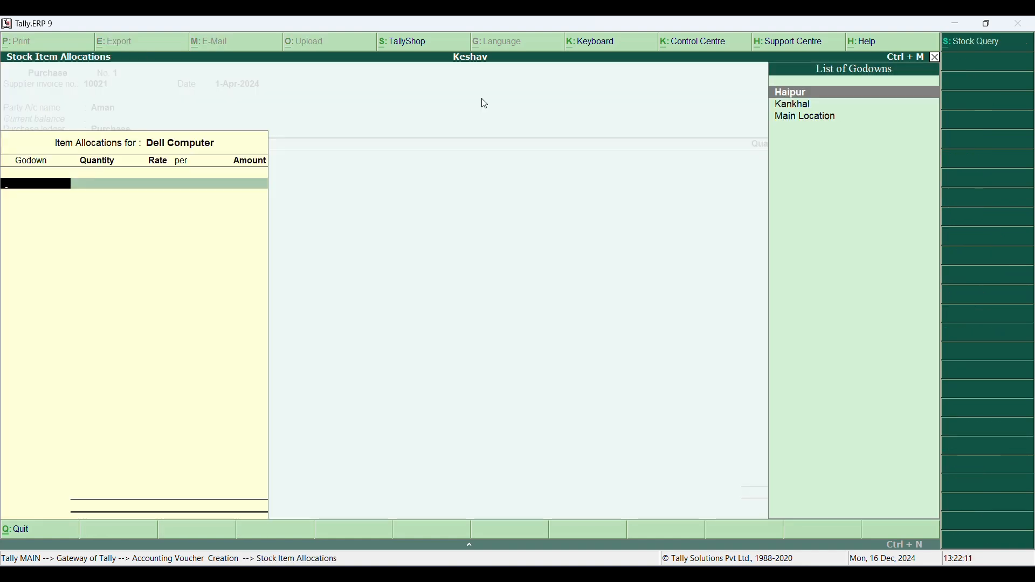
- Allocate 100 pcs of Dell Computer to the Haipur godown at a rate of 1,15,000 per piece
{"action": "key", "text": "Return"}
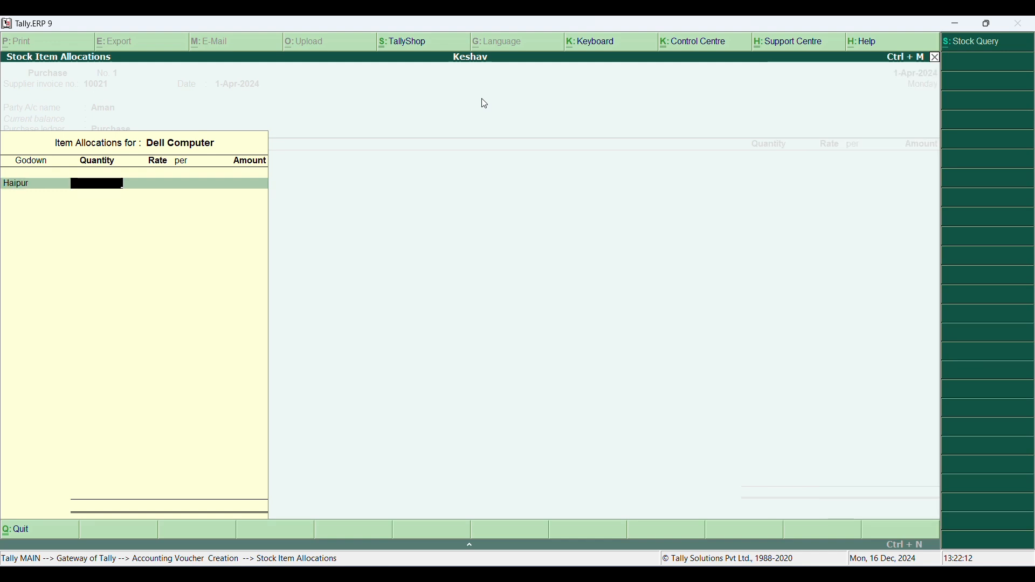
{"action": "type", "text": "100"}
{"action": "key", "text": "Return"}
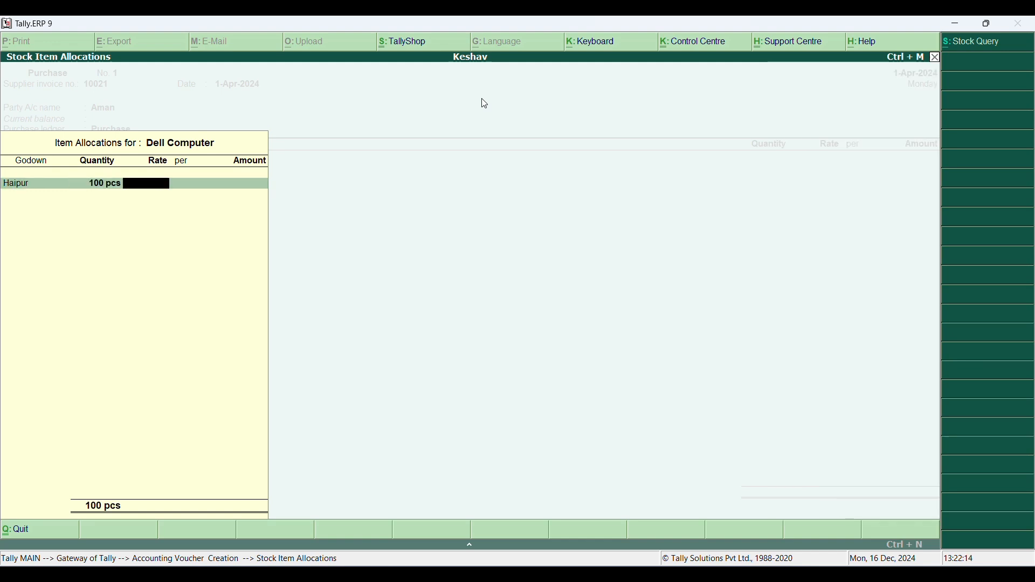
{"action": "type", "text": "115000"}
{"action": "key", "text": "Return"}
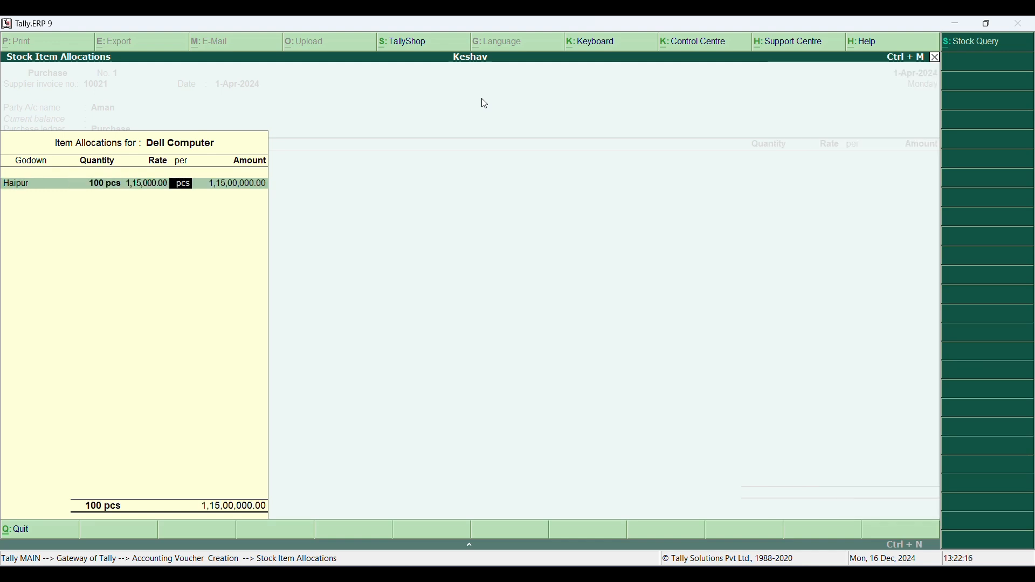
- Correct the Dell Computer rate to 11,500 per piece and complete its Haipur godown allocation
{"action": "key", "text": "Return"}
{"action": "key", "text": "BackSpace"}
{"action": "key", "text": "BackSpace"}
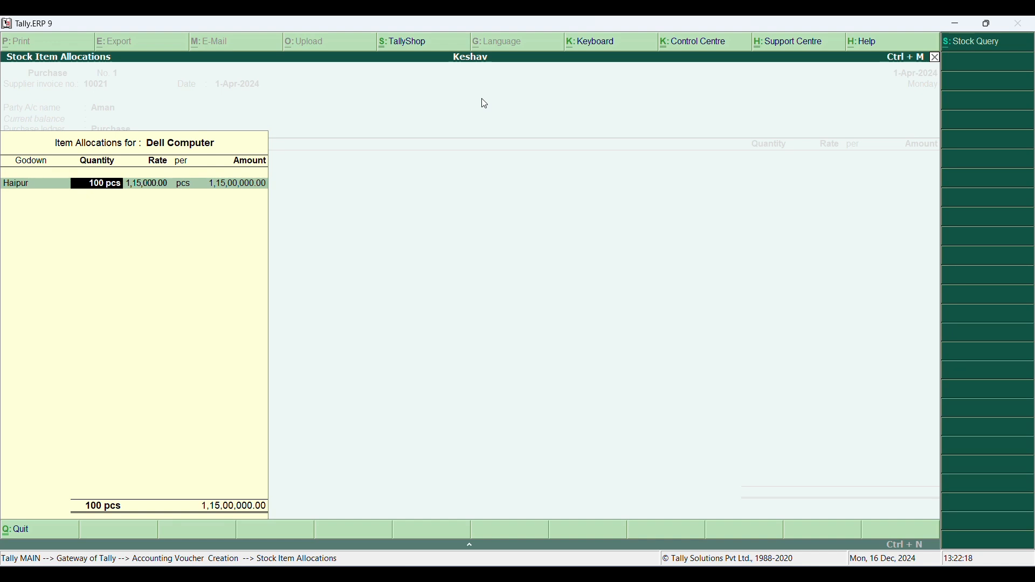
{"action": "key", "text": "Return"}
{"action": "type", "text": "11,500"}
{"action": "key", "text": "Return"}
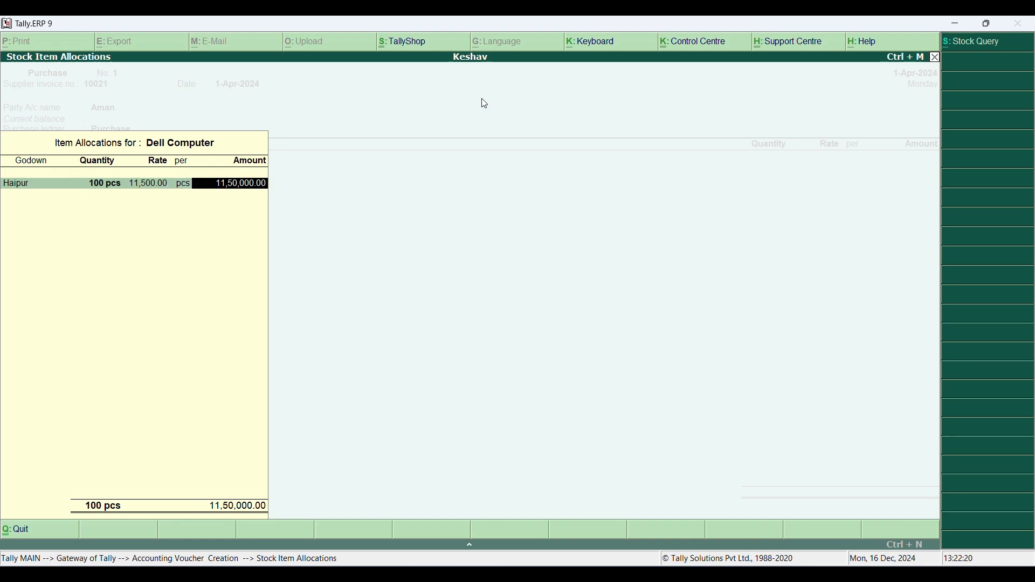
{"action": "key", "text": "Return"}
- Add Tv as the second stock item, allocating 100 pcs to the Haipur godown at a rate of 25,000 per piece
{"action": "key", "text": "Return"}
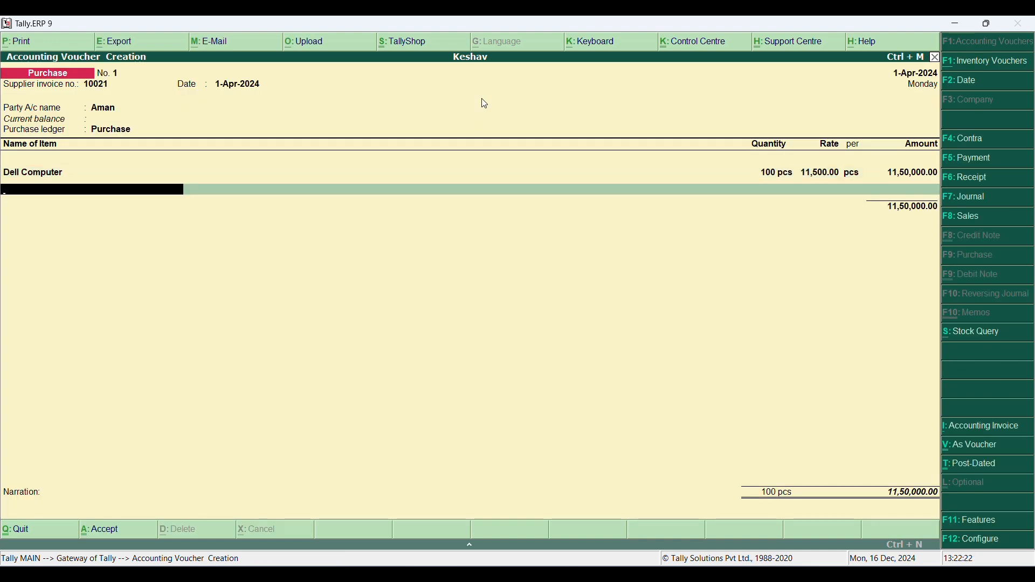
{"action": "type", "text": "tv"}
{"action": "key", "text": "Return"}
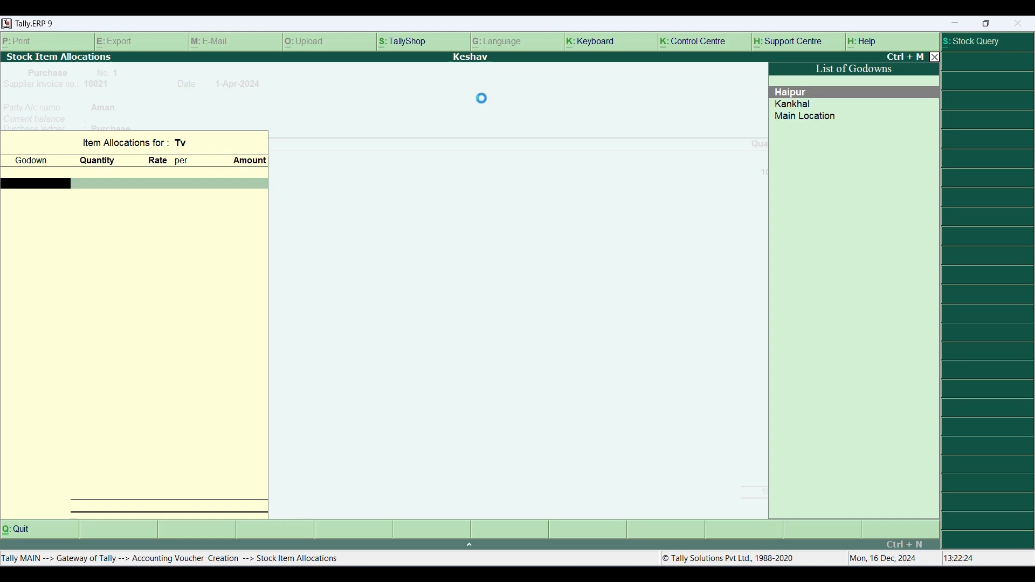
{"action": "key", "text": "Return"}
{"action": "type", "text": "100"}
{"action": "key", "text": "Return"}
{"action": "type", "text": "25"}
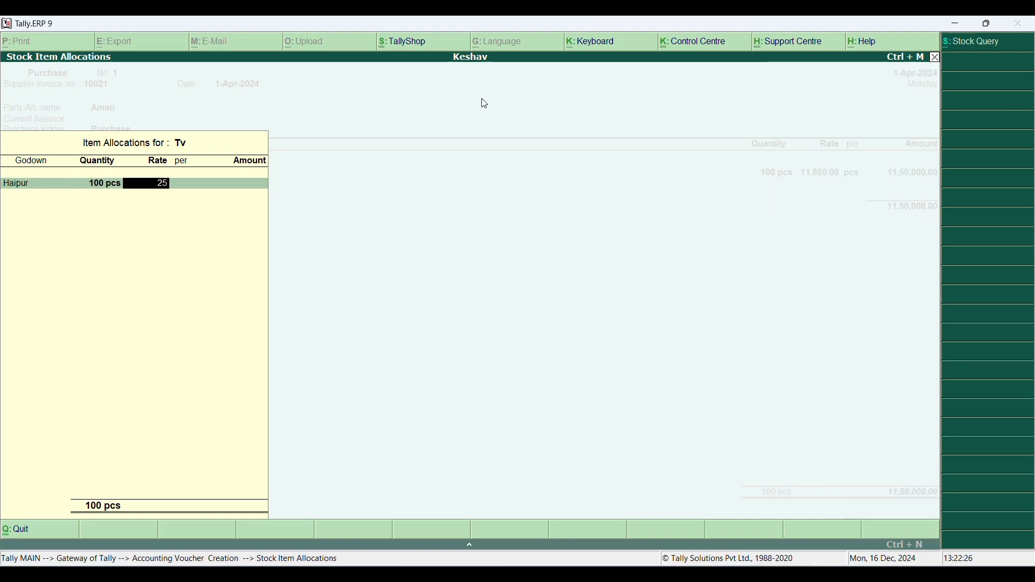
{"action": "type", "text": ",000"}
{"action": "key", "text": "Return"}
- Save the purchase voucher without a narration and leave voucher entry
{"action": "key", "text": "Return"}
{"action": "key", "text": "Return"}
{"action": "key", "text": "Return"}
{"action": "key", "text": "Return"}
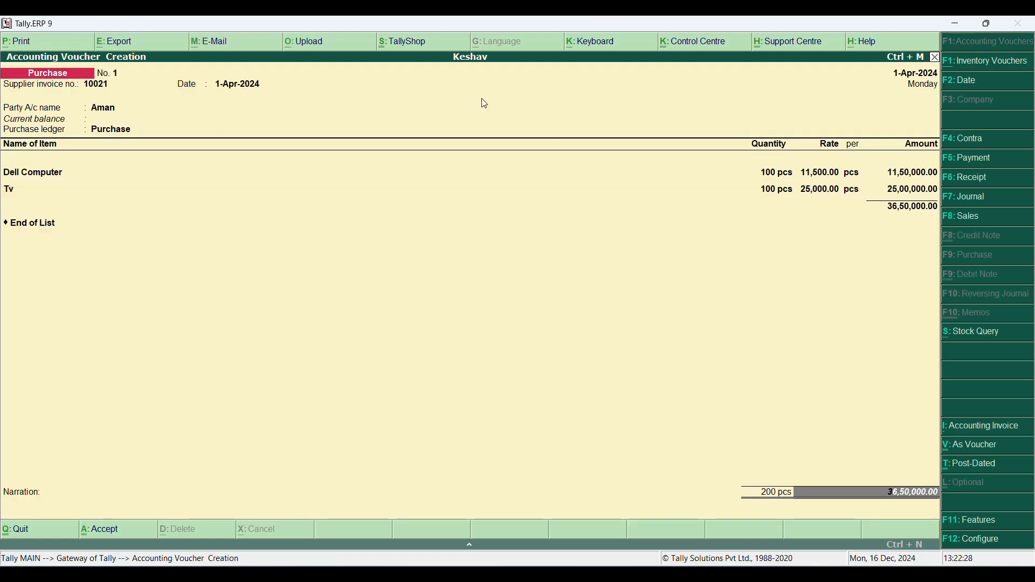
{"action": "key", "text": "Return"}
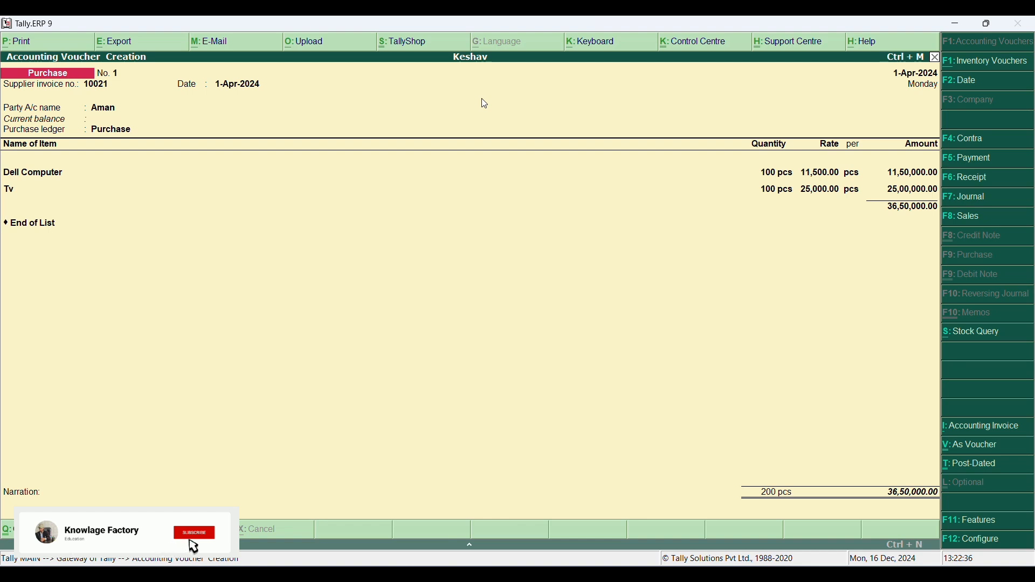
{"action": "key", "text": "Return"}
{"action": "key", "text": "Escape"}
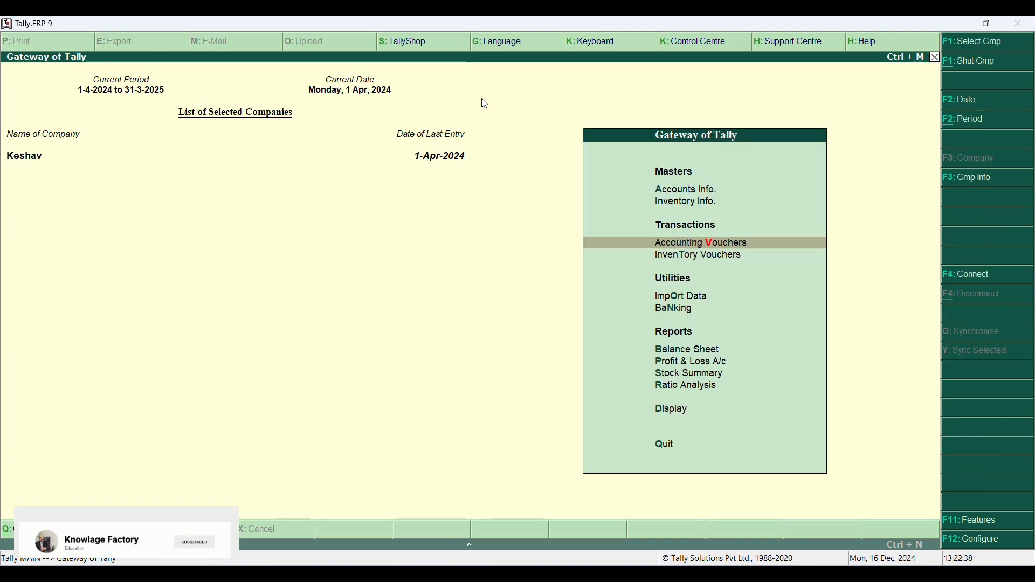
- View the godown summary for Haipur to check its closing stock of each item
{"action": "key", "text": "Down"}
{"action": "key", "text": "Down"}
{"action": "key", "text": "Down"}
{"action": "key", "text": "Down"}
{"action": "key", "text": "Down"}
{"action": "key", "text": "Down"}
{"action": "key", "text": "Down"}
{"action": "key", "text": "Down"}
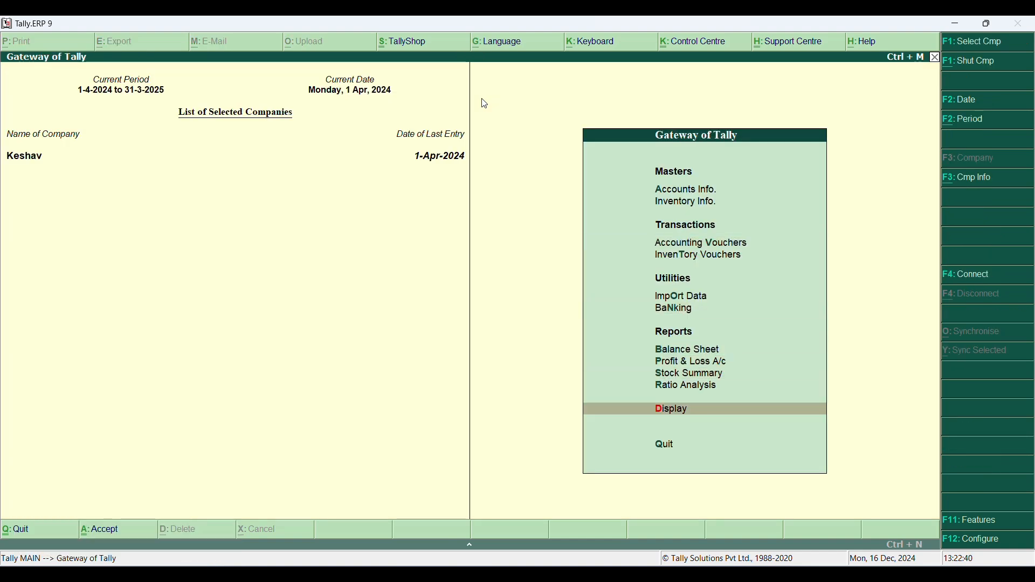
{"action": "key", "text": "Return"}
{"action": "key", "text": "Down"}
{"action": "key", "text": "Down"}
{"action": "key", "text": "Down"}
{"action": "key", "text": "Down"}
{"action": "key", "text": "Down"}
{"action": "key", "text": "Return"}
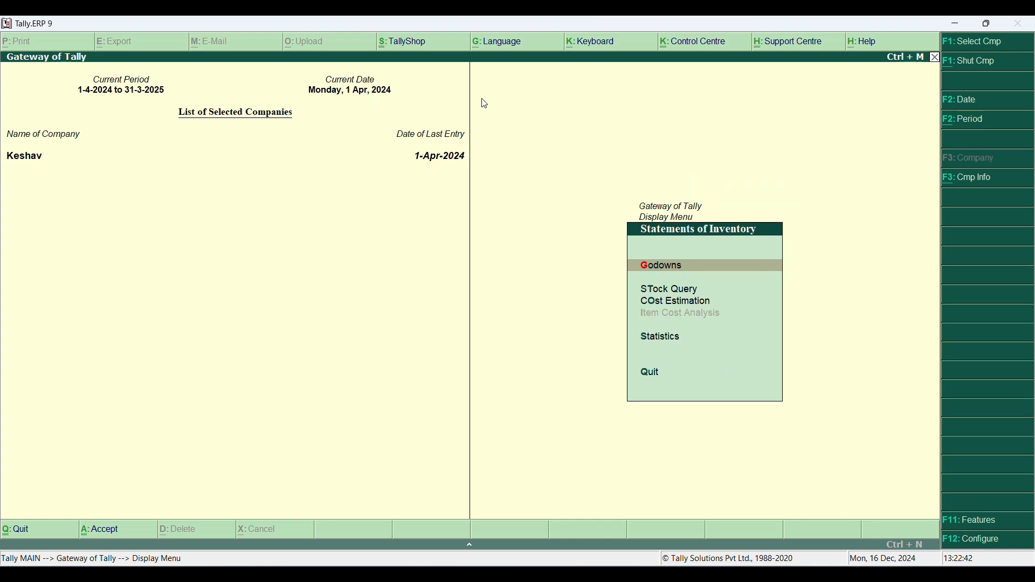
{"action": "key", "text": "Return"}
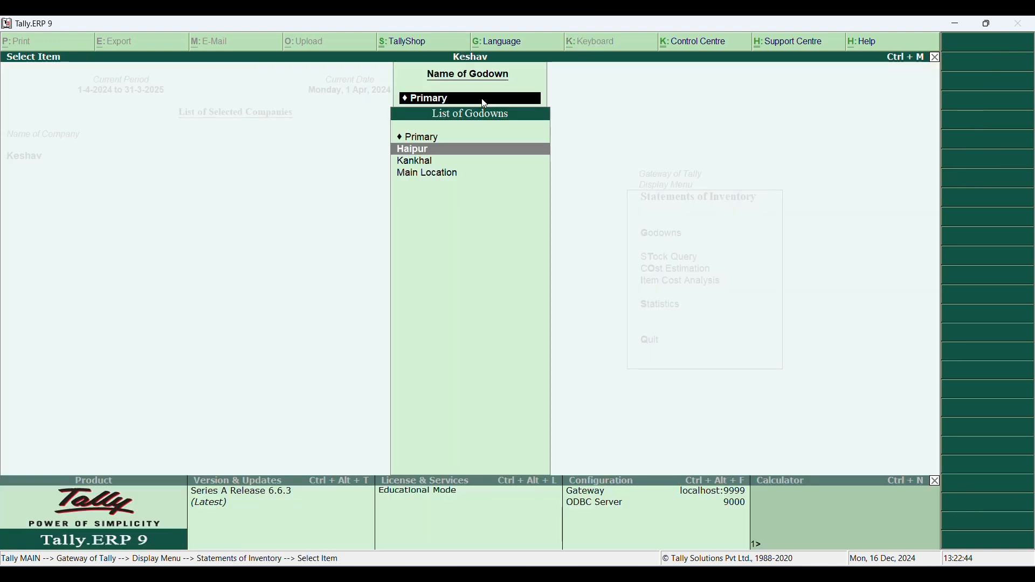
{"action": "key", "text": "Down"}
{"action": "key", "text": "Up"}
{"action": "key", "text": "Return"}
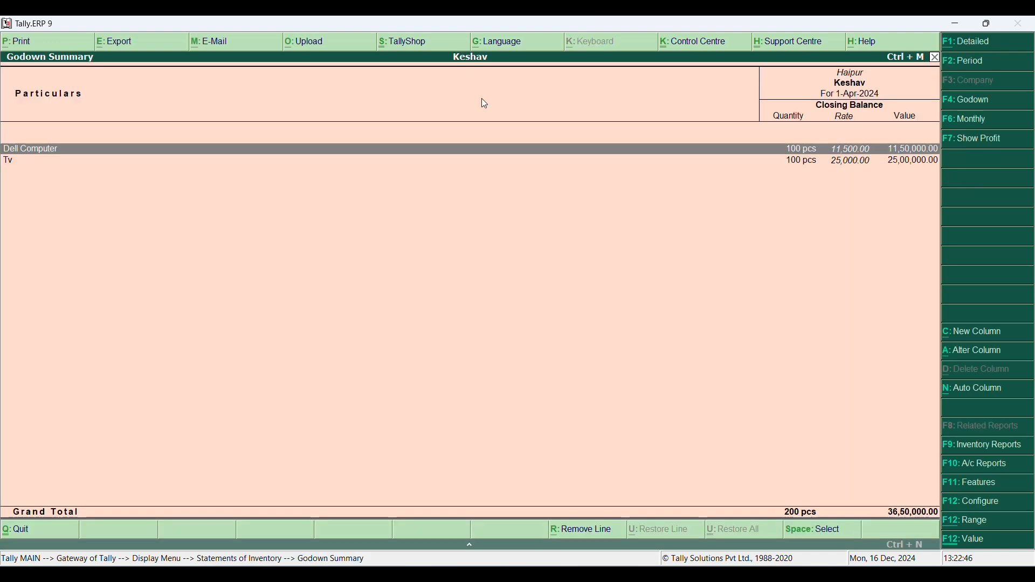
{"action": "key", "text": "Escape"}
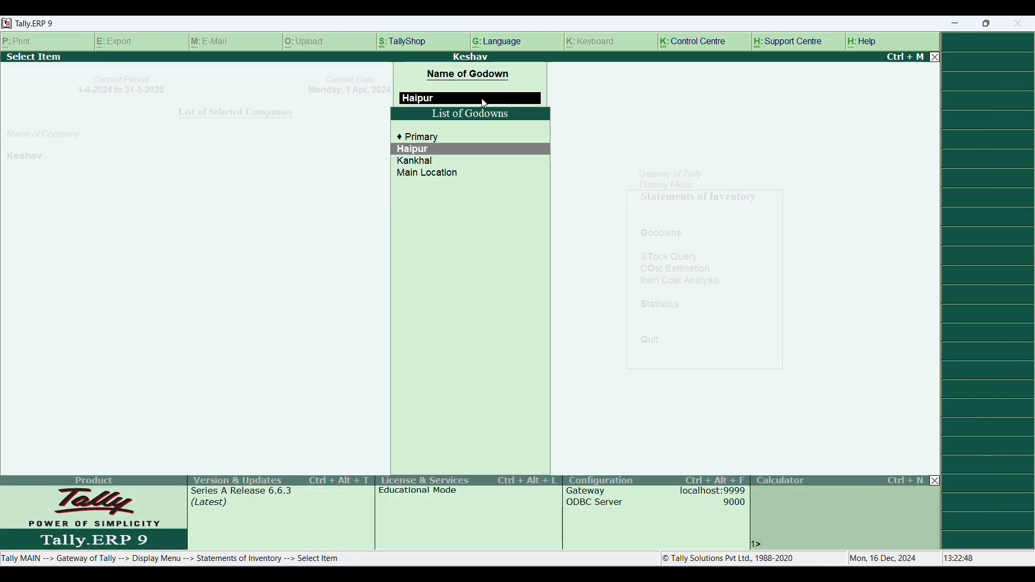
- Check the godown summary for Kankhal and return to the Gateway of Tally
{"action": "key", "text": "Down"}
{"action": "key", "text": "Return"}
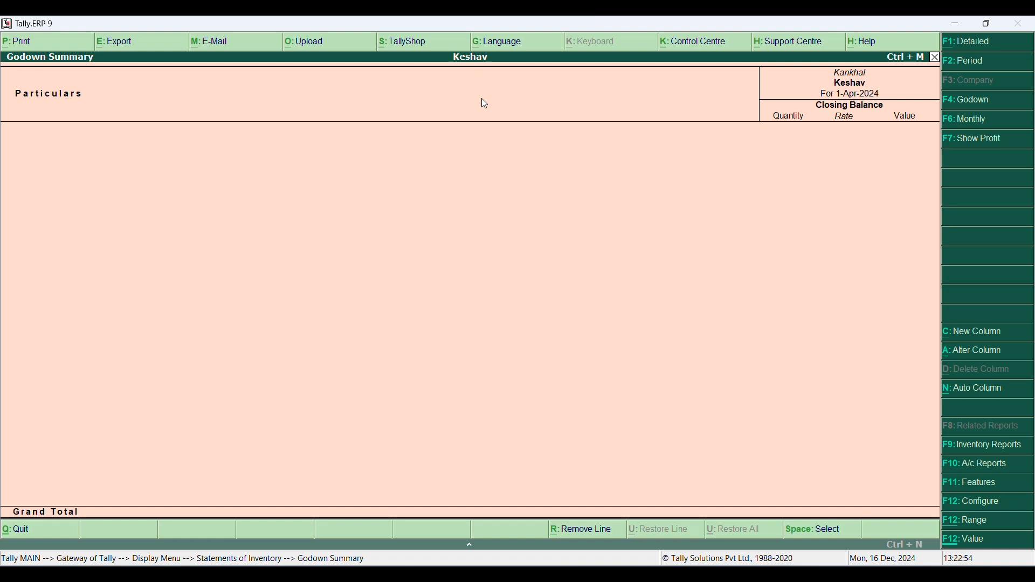
{"action": "key", "text": "Escape"}
{"action": "key", "text": "Escape"}
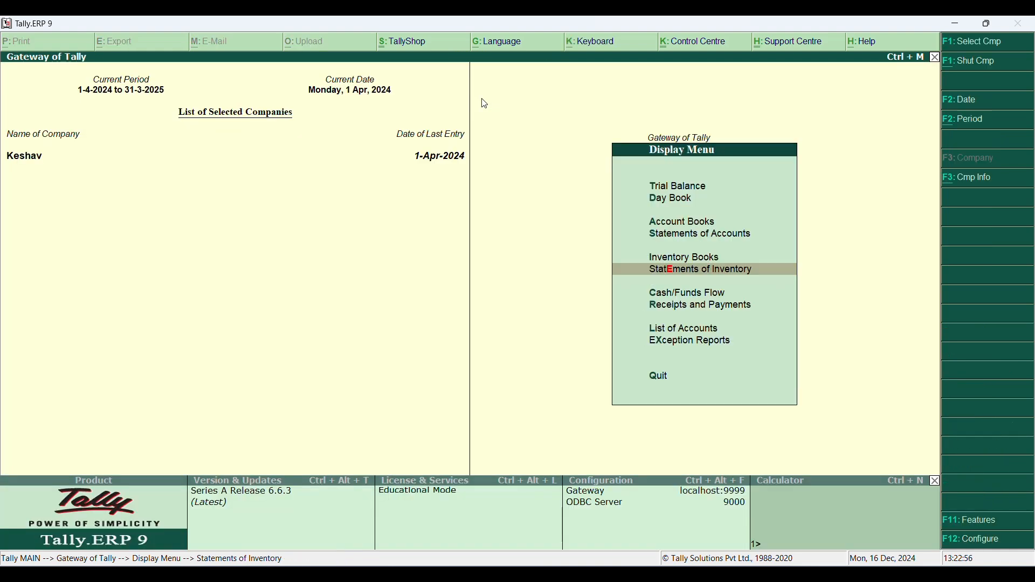
{"action": "key", "text": "Escape"}
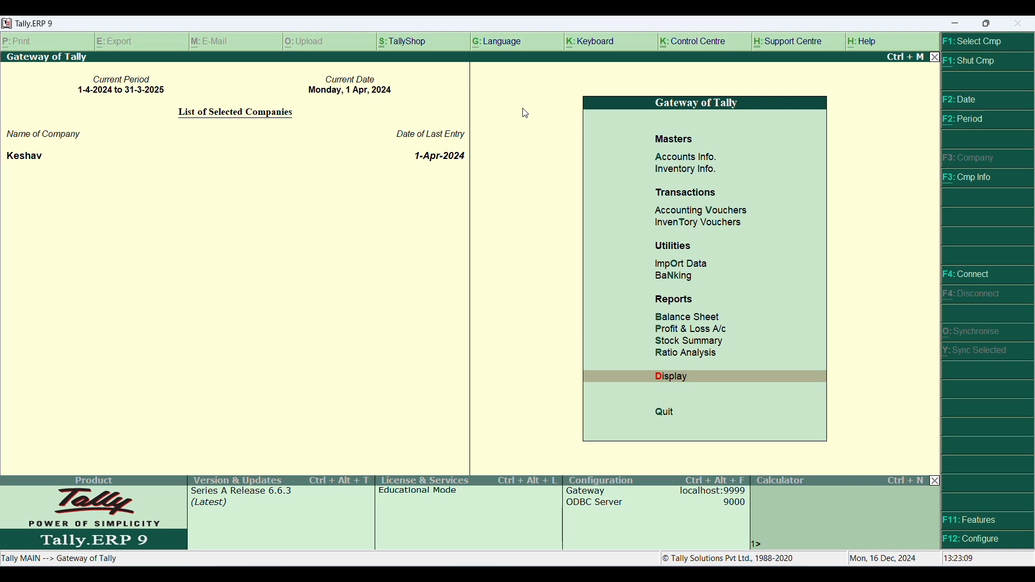
{"action": "key", "text": "Up"}
{"action": "key", "text": "Up"}
{"action": "key", "text": "Up"}
{"action": "key", "text": "Up"}
{"action": "key", "text": "Up"}
{"action": "key", "text": "Up"}
{"action": "key", "text": "Up"}
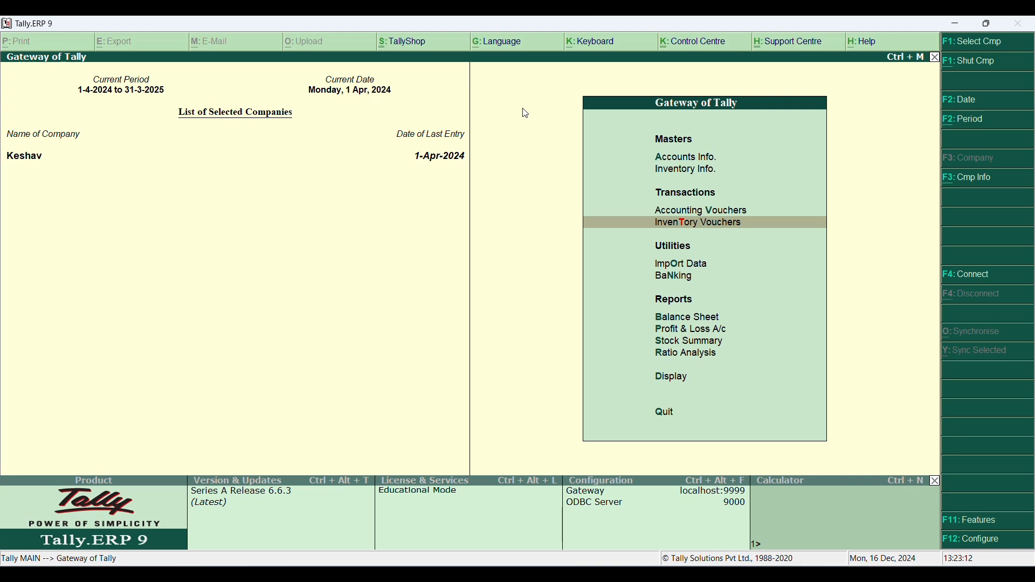
{"action": "key", "text": "Return"}
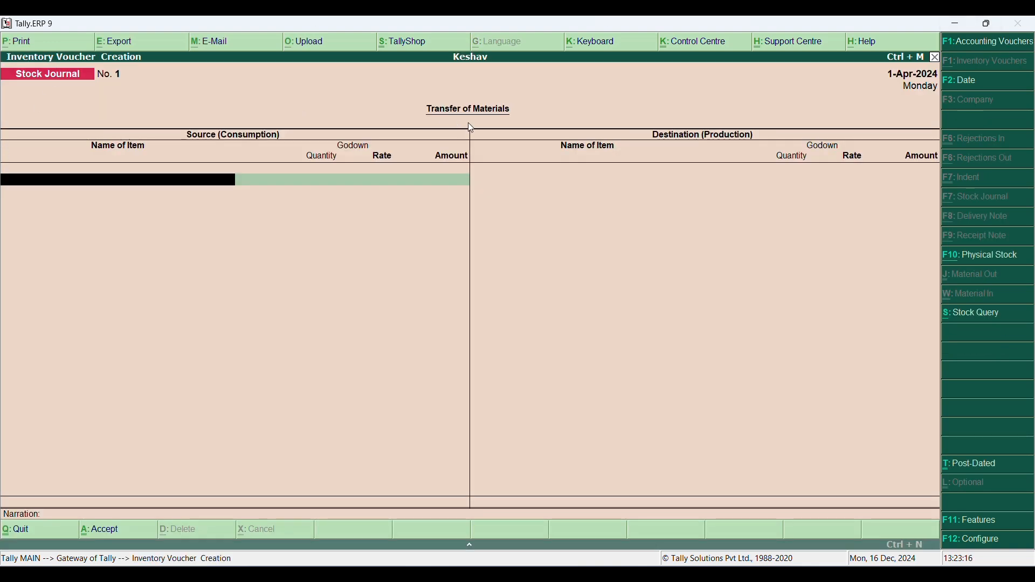
{"action": "key", "text": "Escape"}
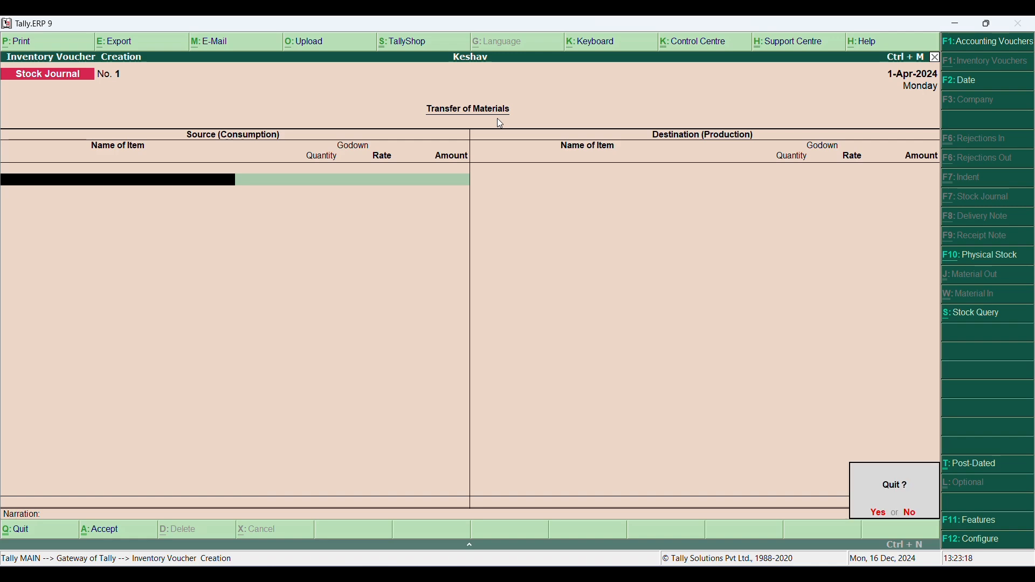
{"action": "key", "text": "Return"}
- Start a stock journal from accounting voucher entry and enter 30 pcs of Dell Computer from the Haipur godown as the source
{"action": "key", "text": "Up"}
{"action": "key", "text": "Return"}
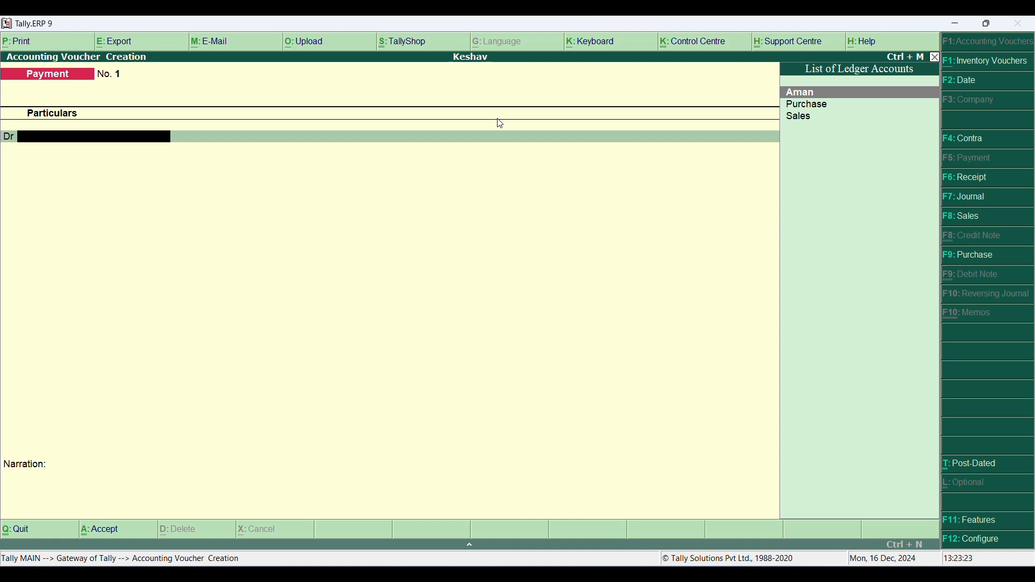
{"action": "key", "text": "alt+F7"}
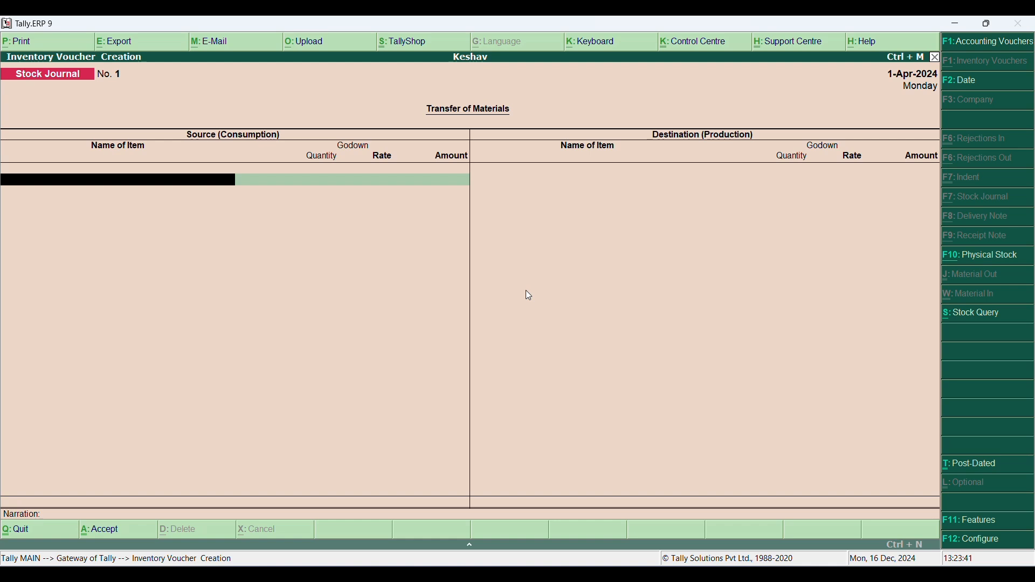
{"action": "type", "text": "De"}
{"action": "key", "text": "Return"}
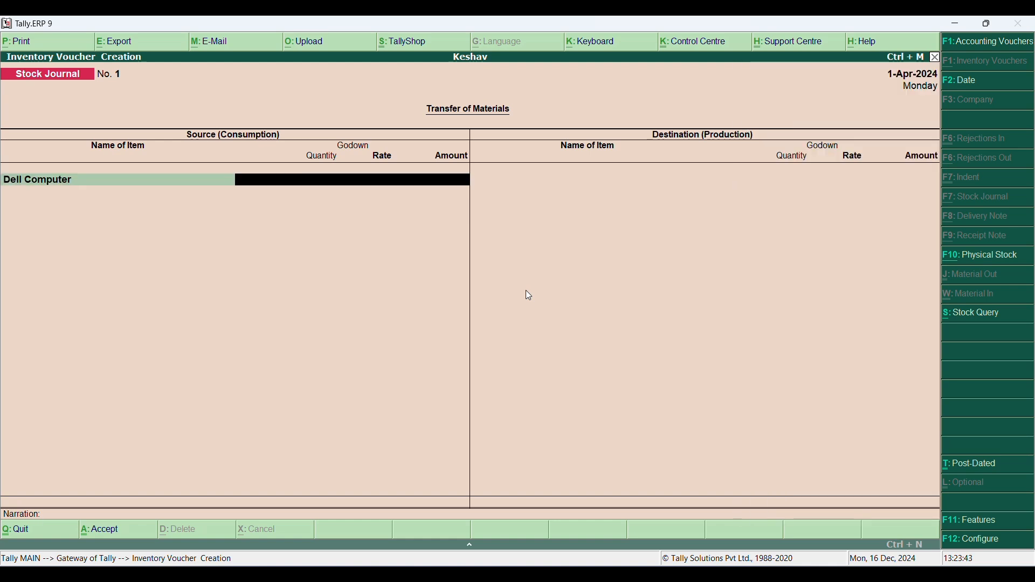
{"action": "type", "text": "ha"}
{"action": "key", "text": "Return"}
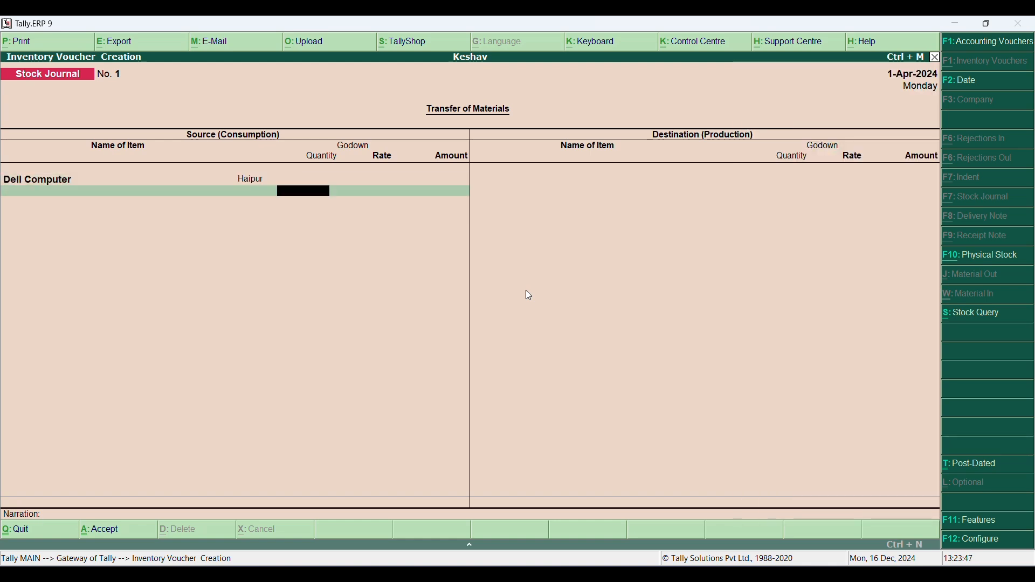
{"action": "type", "text": "30"}
{"action": "key", "text": "Return"}
{"action": "key", "text": "Return"}
{"action": "key", "text": "Return"}
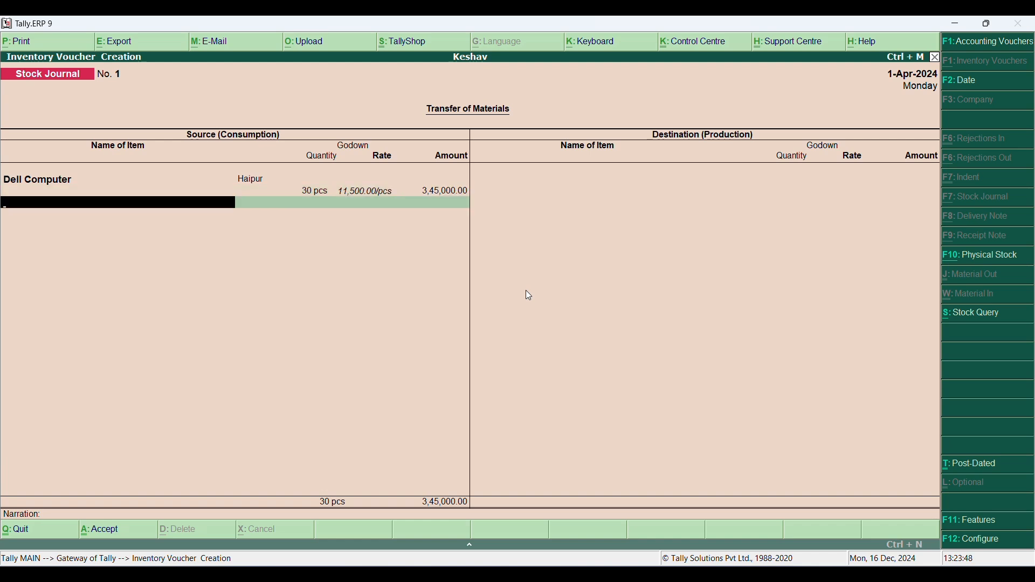
{"action": "key", "text": "Return"}
- Enter 30 pcs of Dell Computer into the Kankhal godown as the destination, and save the stock journal
{"action": "type", "text": "Dell"}
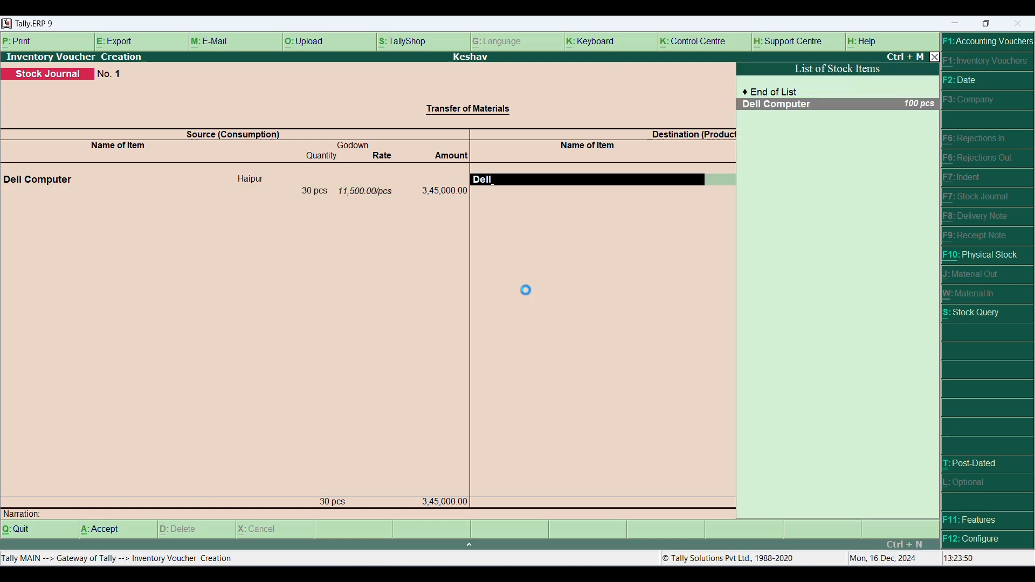
{"action": "key", "text": "Return"}
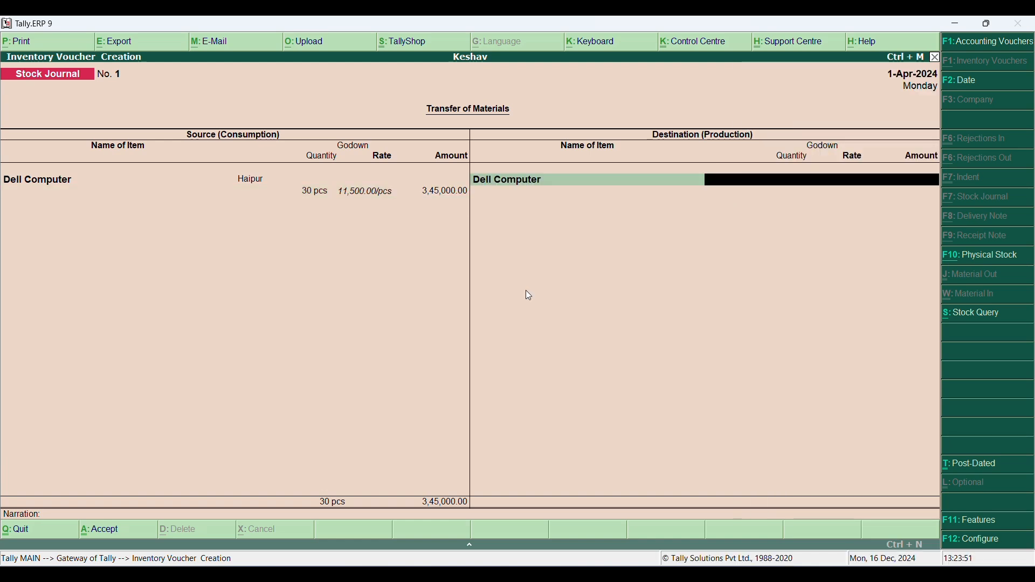
{"action": "key", "text": "Down"}
{"action": "key", "text": "Down"}
{"action": "key", "text": "Return"}
{"action": "type", "text": "30"}
{"action": "key", "text": "Return"}
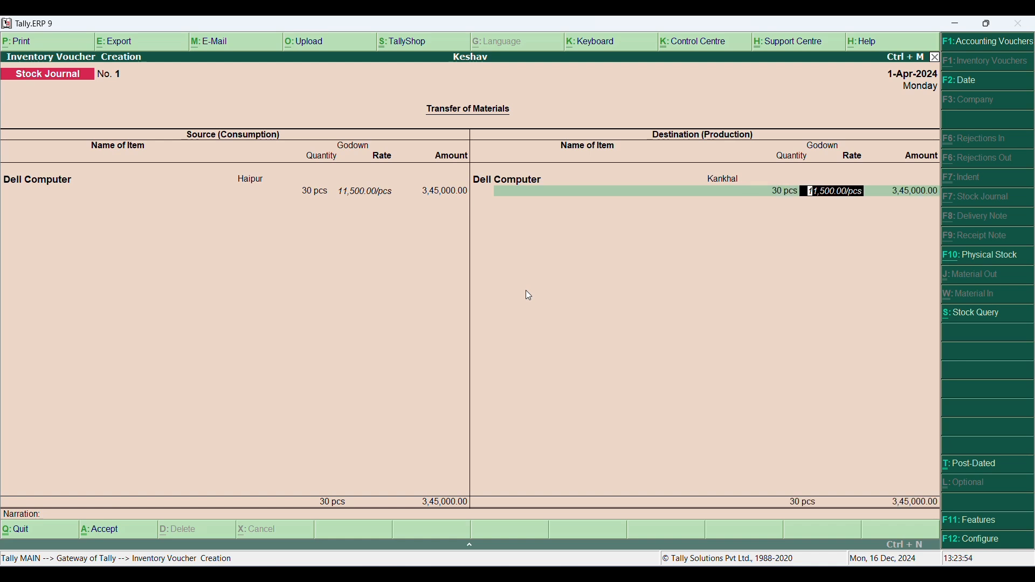
{"action": "key", "text": "Return"}
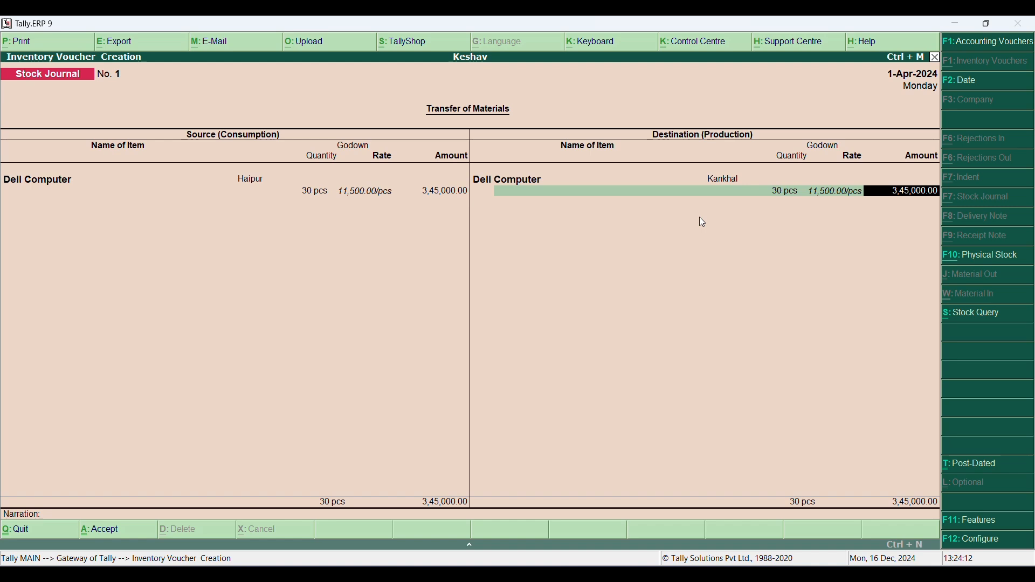
{"action": "key", "text": "Return"}
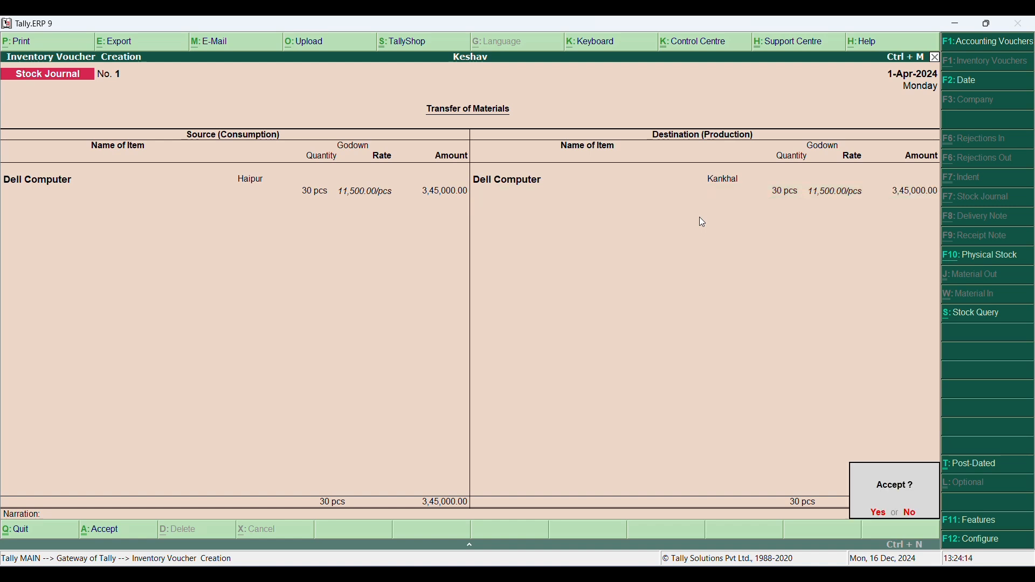
{"action": "key", "text": "Return"}
{"action": "key", "text": "Escape"}
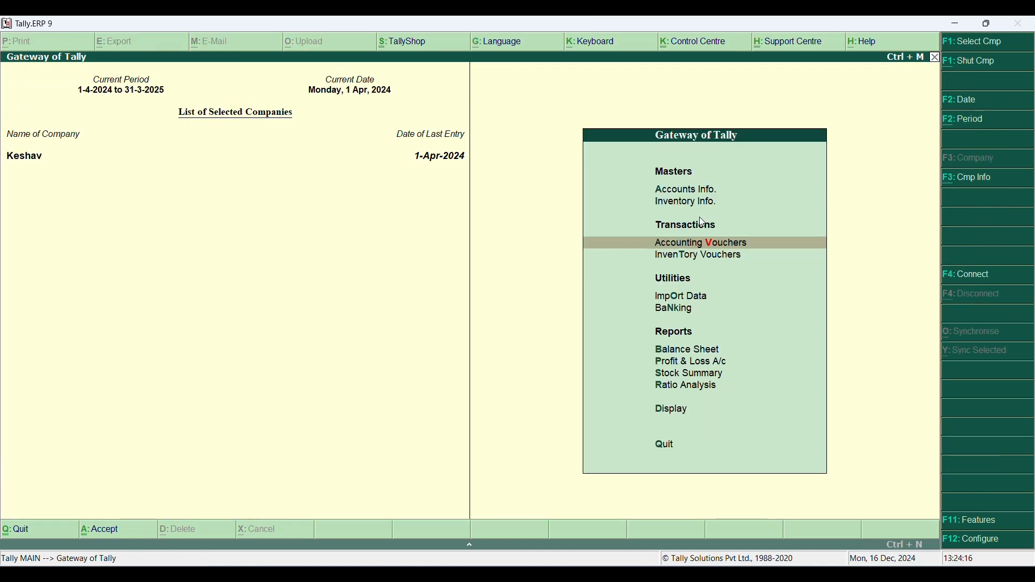
- Check the Kankhal godown summary for the transferred Dell Computer stock
{"action": "key", "text": "Down"}
{"action": "key", "text": "Down"}
{"action": "key", "text": "Down"}
{"action": "key", "text": "Down"}
{"action": "key", "text": "Down"}
{"action": "key", "text": "Down"}
{"action": "key", "text": "Down"}
{"action": "key", "text": "Down"}
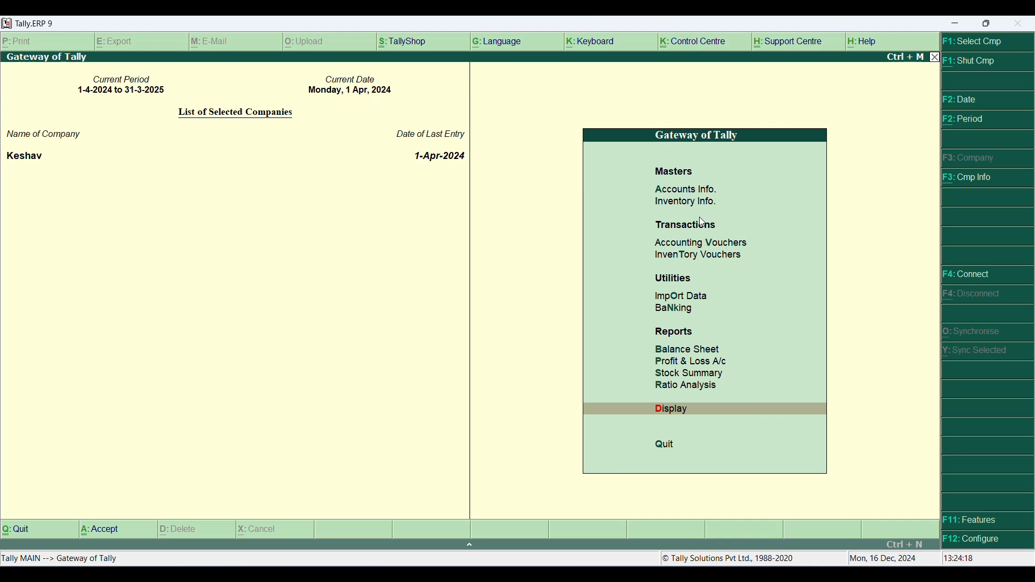
{"action": "key", "text": "Return"}
{"action": "key", "text": "Down"}
{"action": "key", "text": "Down"}
{"action": "key", "text": "Down"}
{"action": "key", "text": "Down"}
{"action": "key", "text": "Down"}
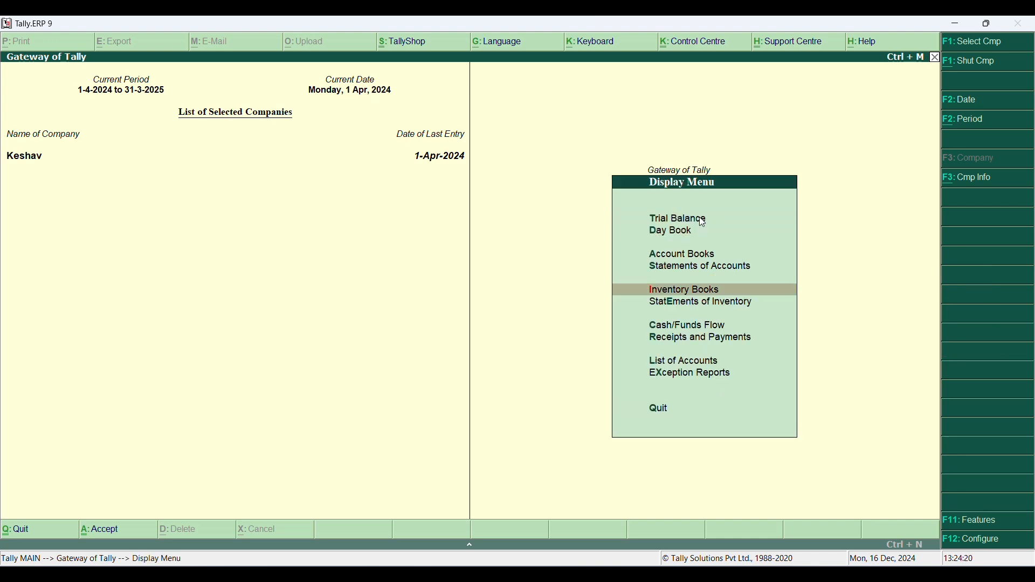
{"action": "key", "text": "Return"}
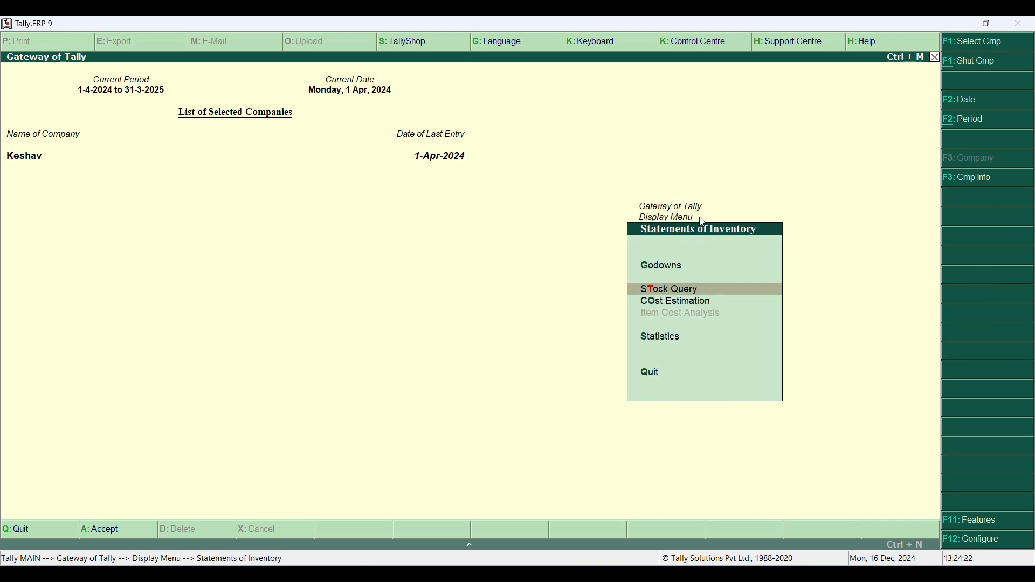
{"action": "key", "text": "Up"}
{"action": "key", "text": "Return"}
{"action": "key", "text": "Down"}
{"action": "key", "text": "Return"}
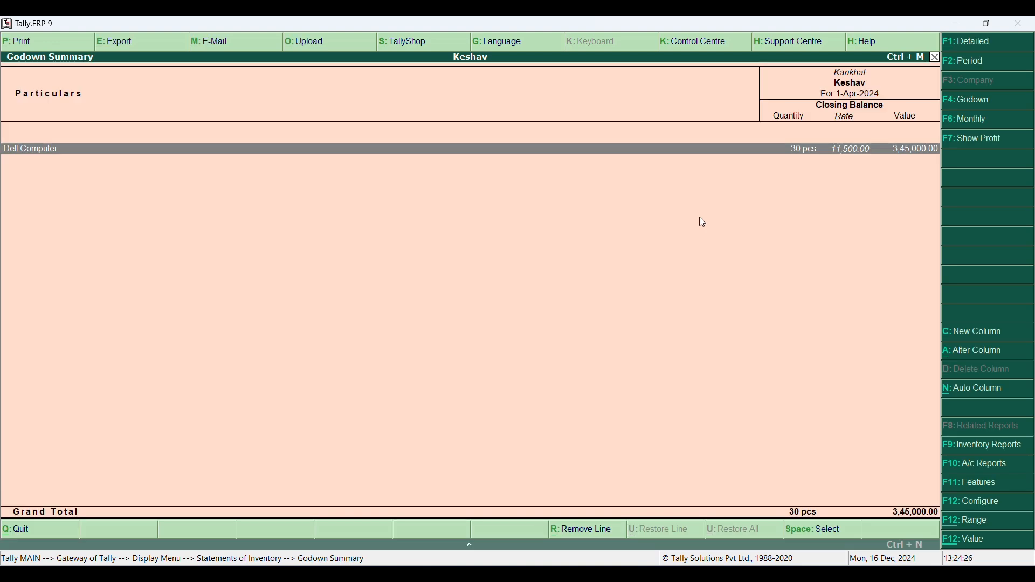
{"action": "key", "text": "Escape"}
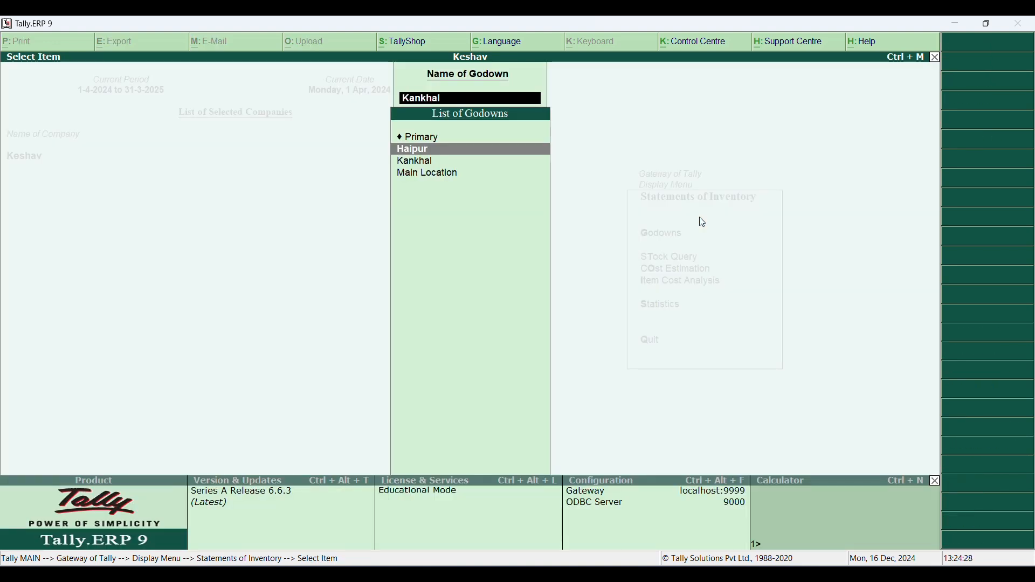
- Check the godown summary for Haipur and return to the Gateway of Tally
{"action": "key", "text": "Return"}
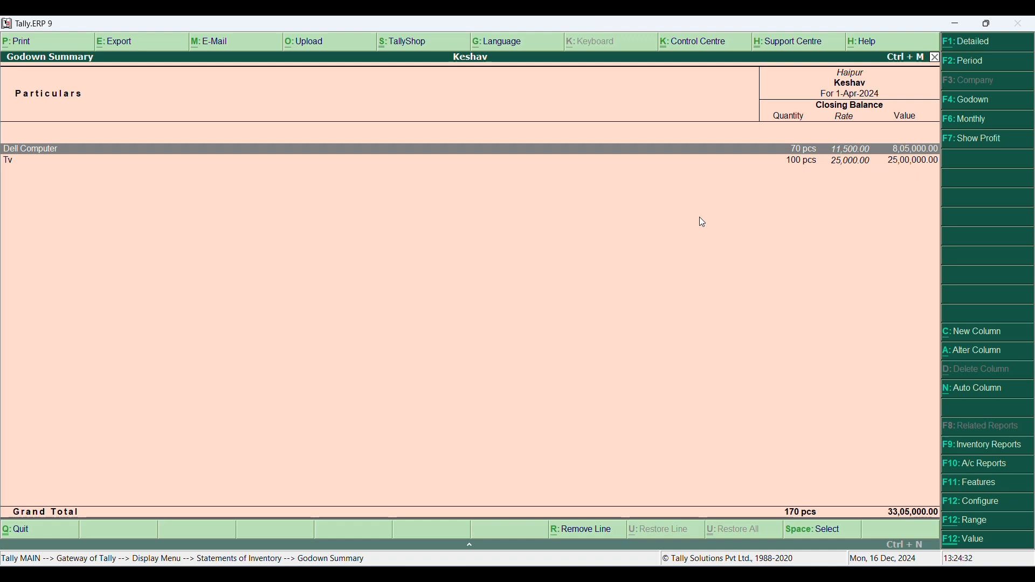
{"action": "key", "text": "Escape"}
{"action": "key", "text": "Escape"}
{"action": "key", "text": "Escape"}
{"action": "key", "text": "Escape"}
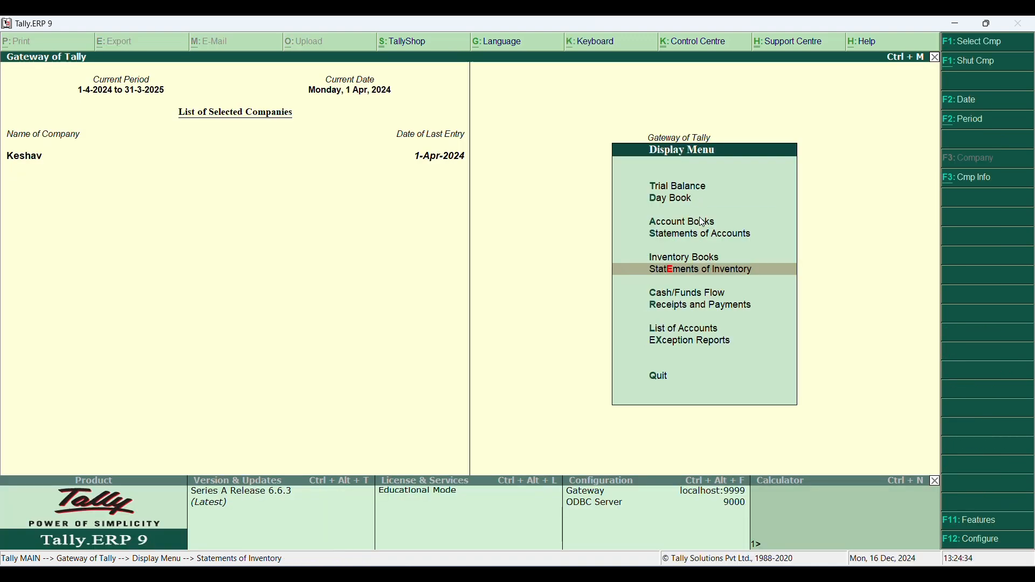
- Start a sales voucher from accounting voucher entry with reference number 10213
{"action": "key", "text": "Up"}
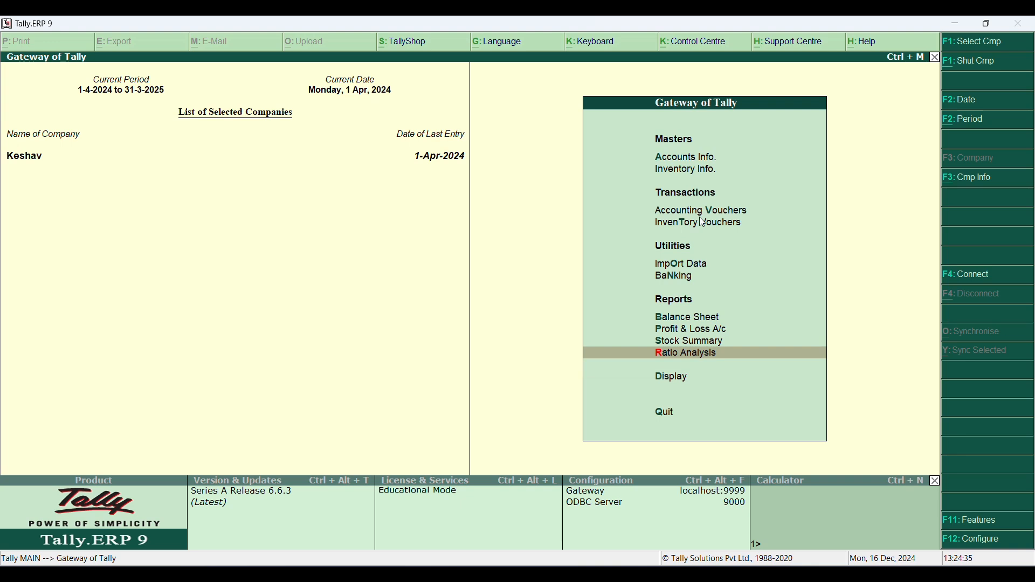
{"action": "key", "text": "Up"}
{"action": "key", "text": "Up"}
{"action": "key", "text": "Up"}
{"action": "key", "text": "Up"}
{"action": "key", "text": "Up"}
{"action": "key", "text": "Up"}
{"action": "key", "text": "Up"}
{"action": "key", "text": "Return"}
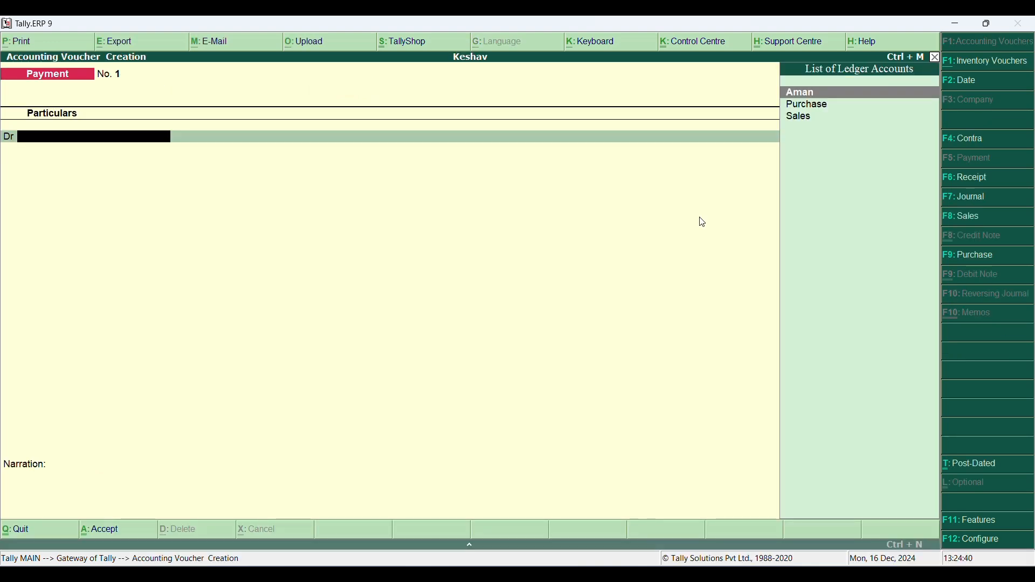
{"action": "key", "text": "F8"}
{"action": "type", "text": "10213"}
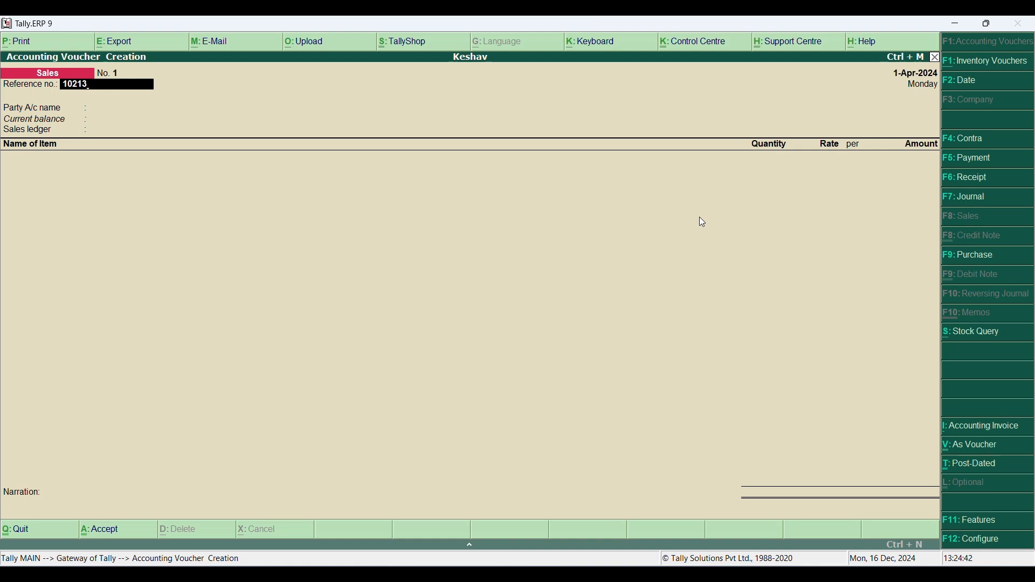
{"action": "key", "text": "Return"}
- Create a ledger in the customer's name under Sundry Debtors as the sales voucher's party account, and save it
{"action": "key", "text": "alt+c"}
{"action": "type", "text": "Naman"}
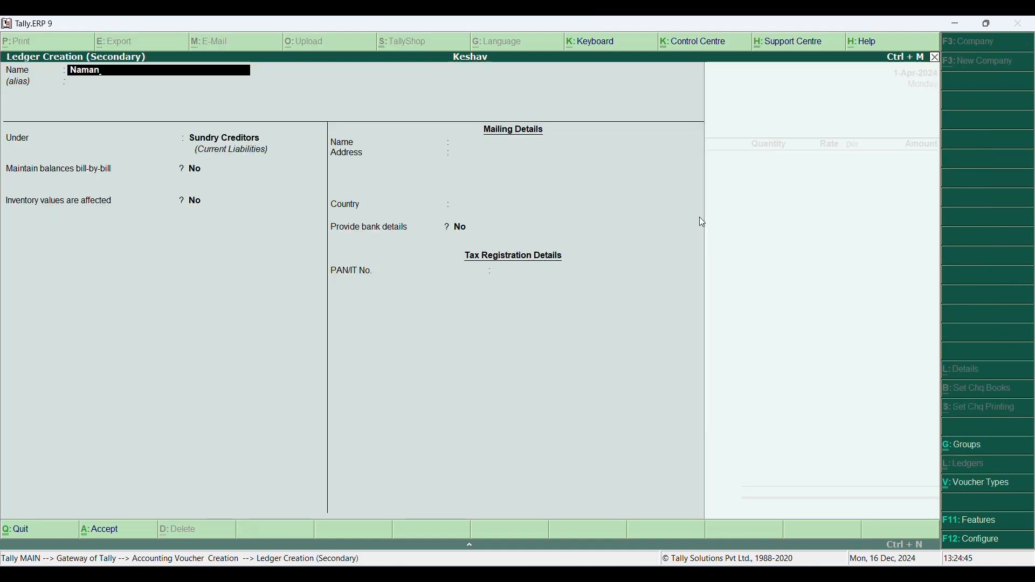
{"action": "key", "text": "Return"}
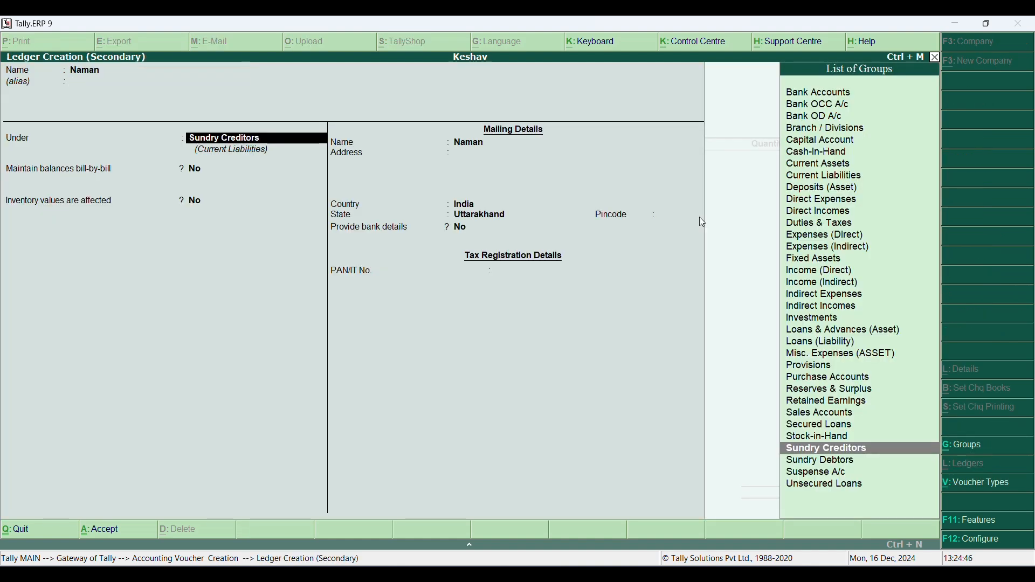
{"action": "type", "text": "Sun"}
{"action": "key", "text": "Down"}
{"action": "key", "text": "Return"}
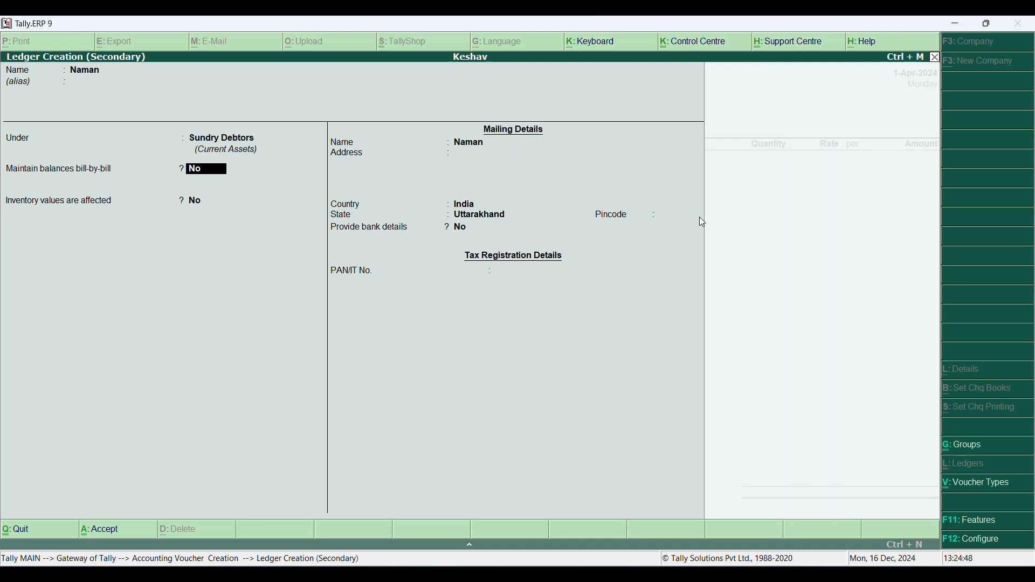
{"action": "key", "text": "ctrl+a"}
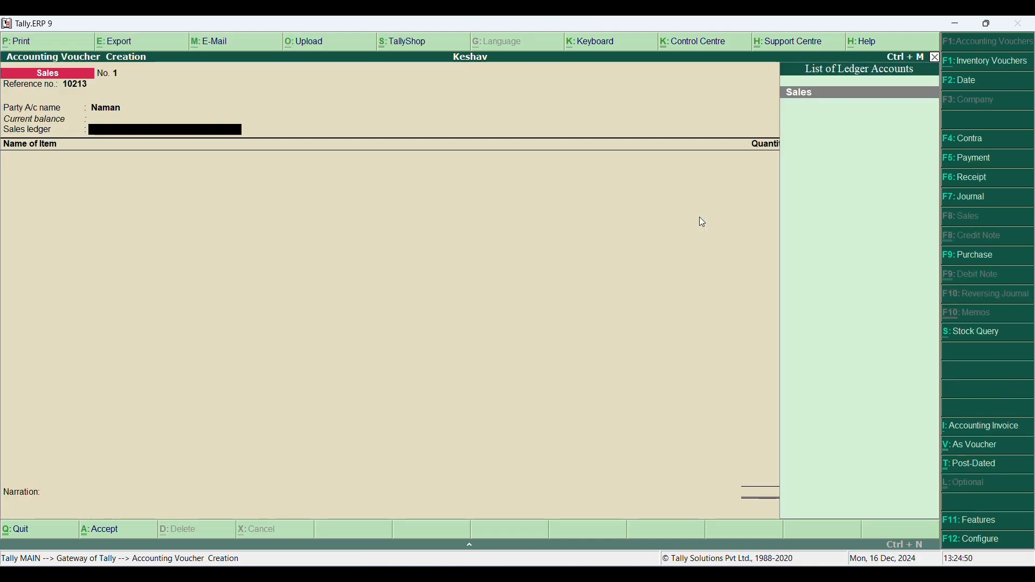
- Choose the Sales ledger and enter 20 pcs of Dell Computer from the Kankhal godown at a rate of 16,500
{"action": "key", "text": "Return"}
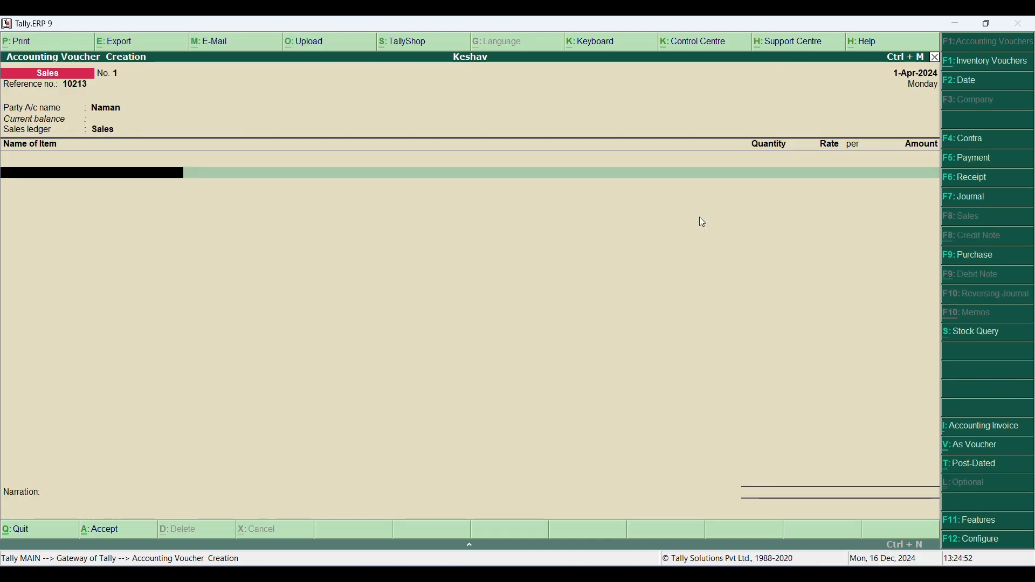
{"action": "type", "text": "Dell"}
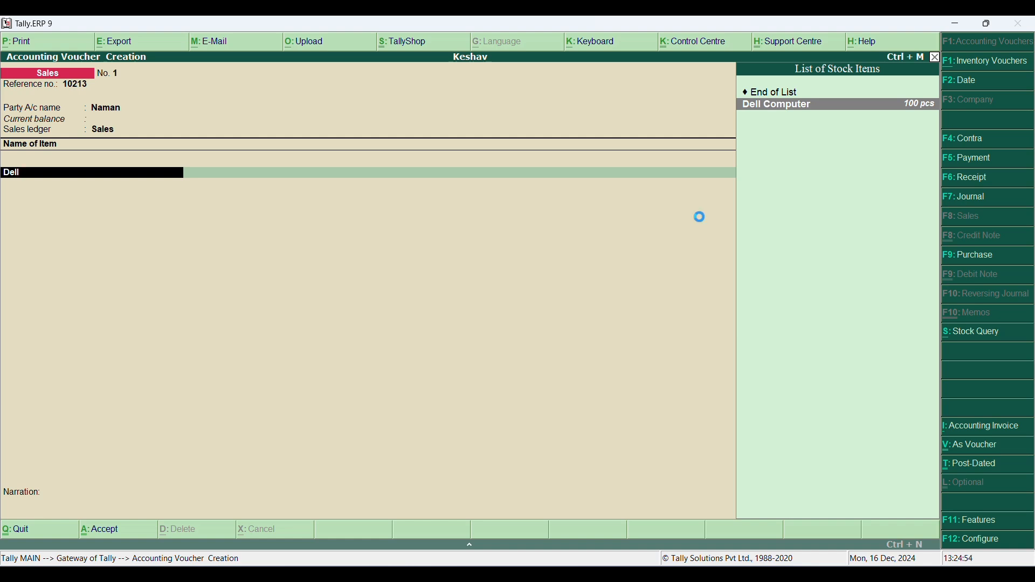
{"action": "key", "text": "Return"}
{"action": "key", "text": "Down"}
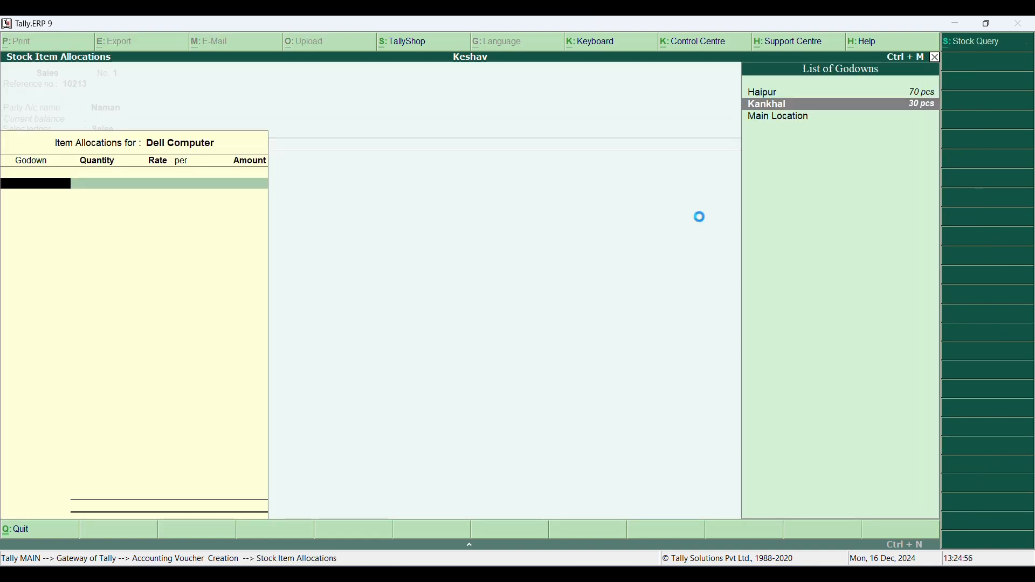
{"action": "key", "text": "Return"}
{"action": "type", "text": "20"}
{"action": "key", "text": "Return"}
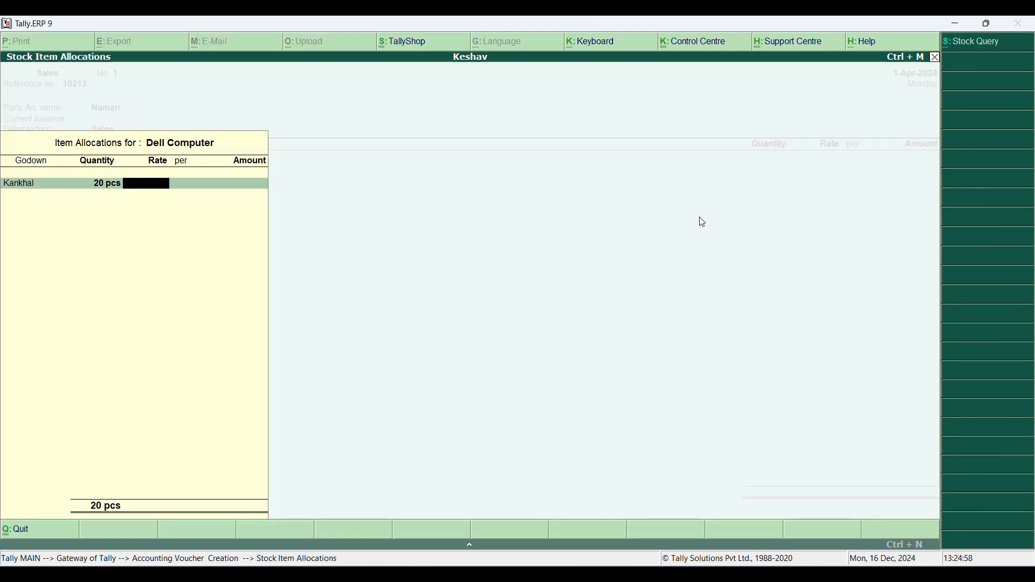
{"action": "type", "text": "1650"}
{"action": "key", "text": "Return"}
- Save the sales voucher without a narration and quit voucher entry
{"action": "key", "text": "Return"}
{"action": "key", "text": "Return"}
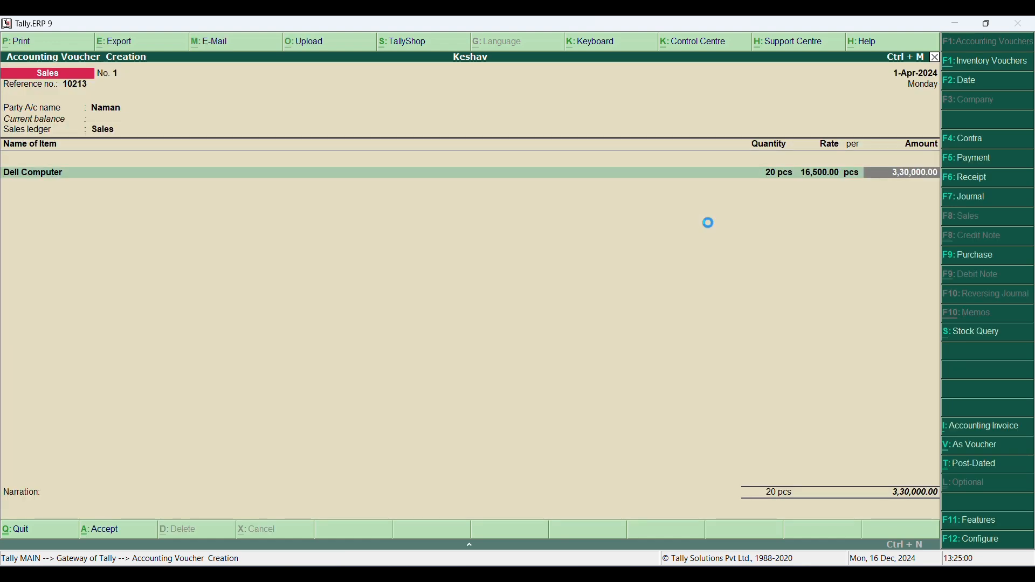
{"action": "key", "text": "Return"}
{"action": "key", "text": "Return"}
{"action": "key", "text": "Return"}
{"action": "key", "text": "Return"}
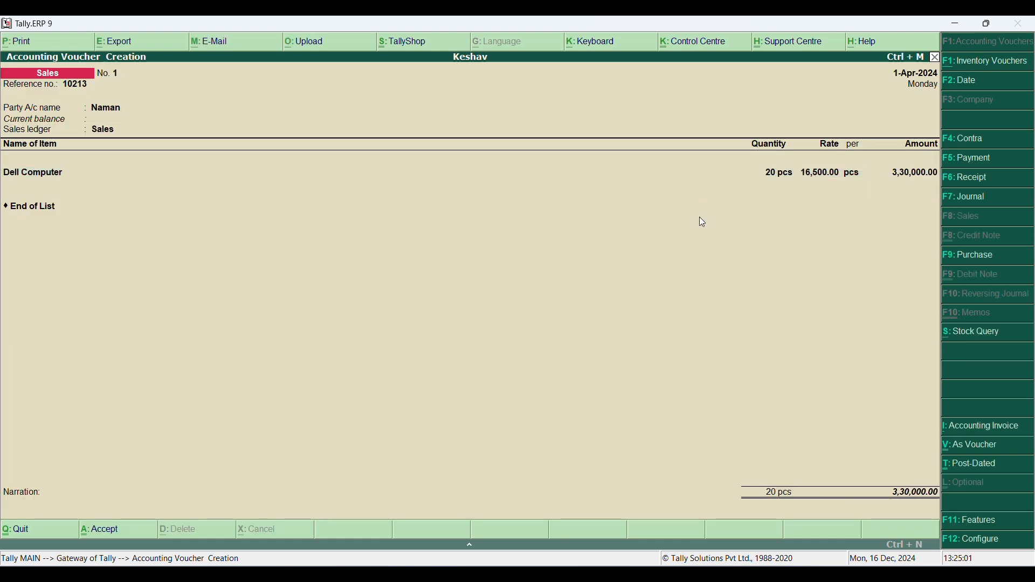
{"action": "key", "text": "Return"}
{"action": "key", "text": "Escape"}
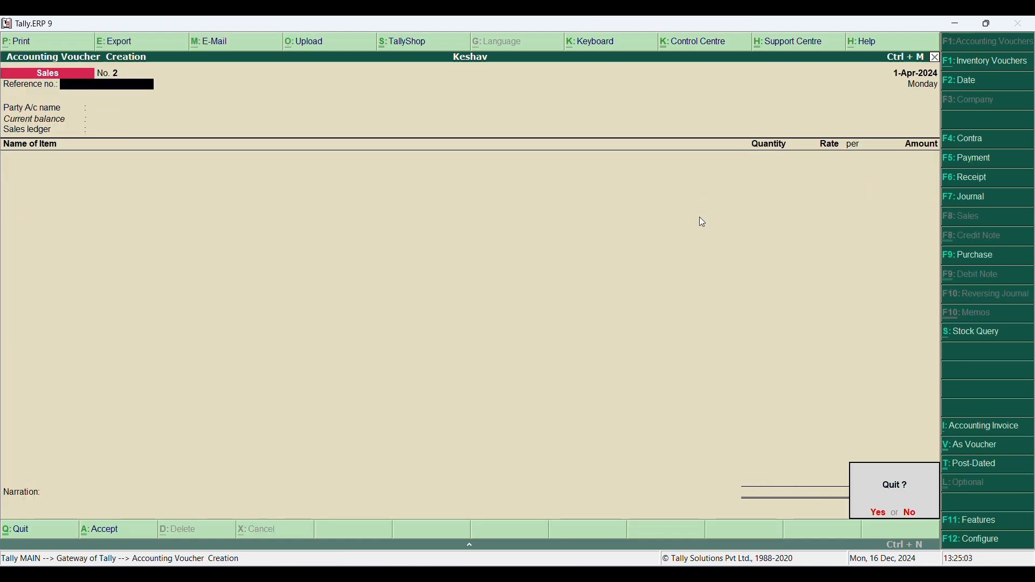
{"action": "key", "text": "Return"}
- Check the Stock Summary for the remaining Dell Computer stock and return to the Gateway of Tally
{"action": "key", "text": "Down"}
{"action": "key", "text": "Down"}
{"action": "key", "text": "Down"}
{"action": "key", "text": "Down"}
{"action": "key", "text": "Down"}
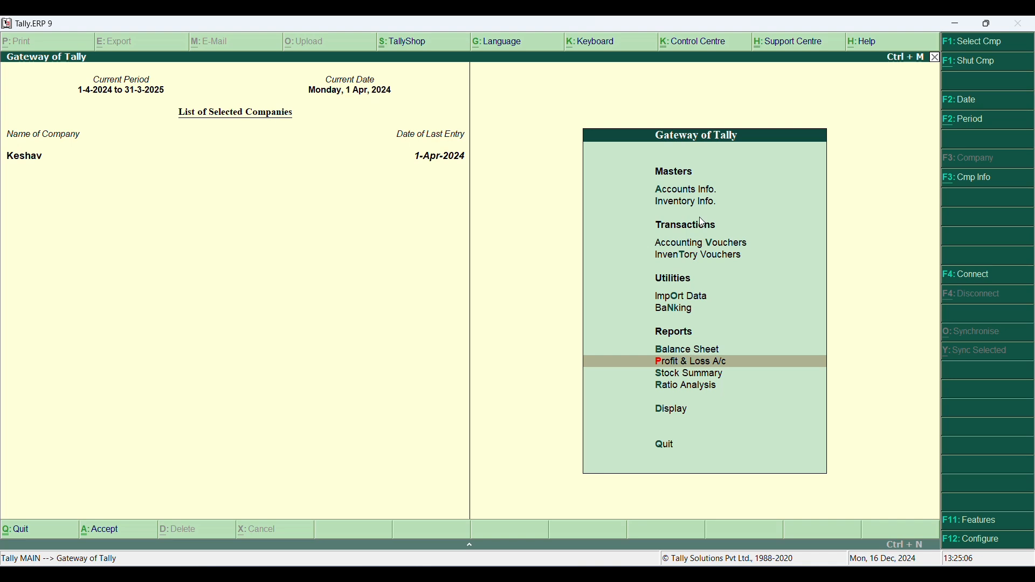
{"action": "key", "text": "Down"}
{"action": "key", "text": "Return"}
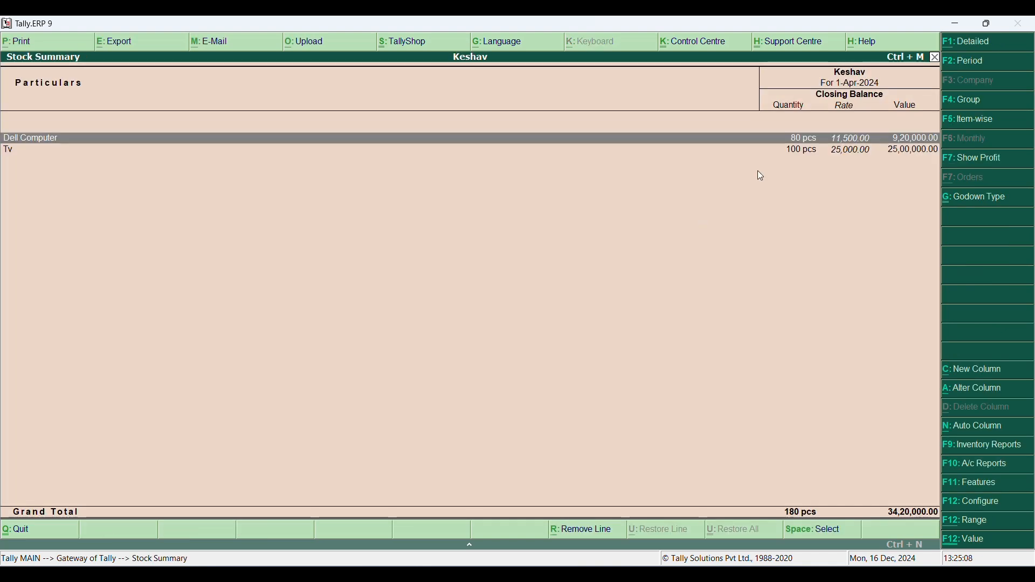
{"action": "key", "text": "Escape"}
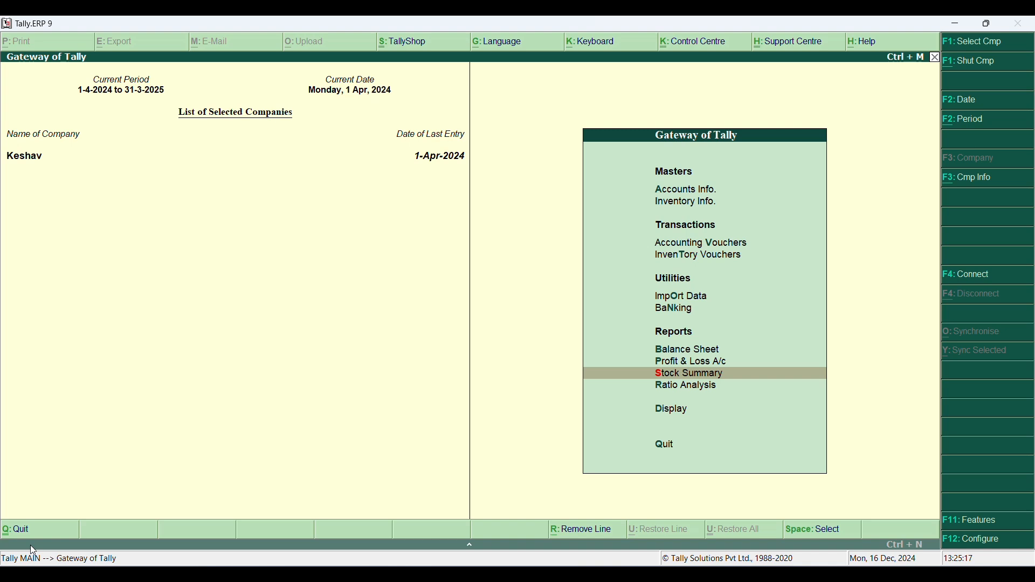
- Review the purchase, sales and net profit lines in the Profit & Loss A/c, and return to the Gateway of Tally
{"action": "key", "text": "Up"}
{"action": "key", "text": "Return"}
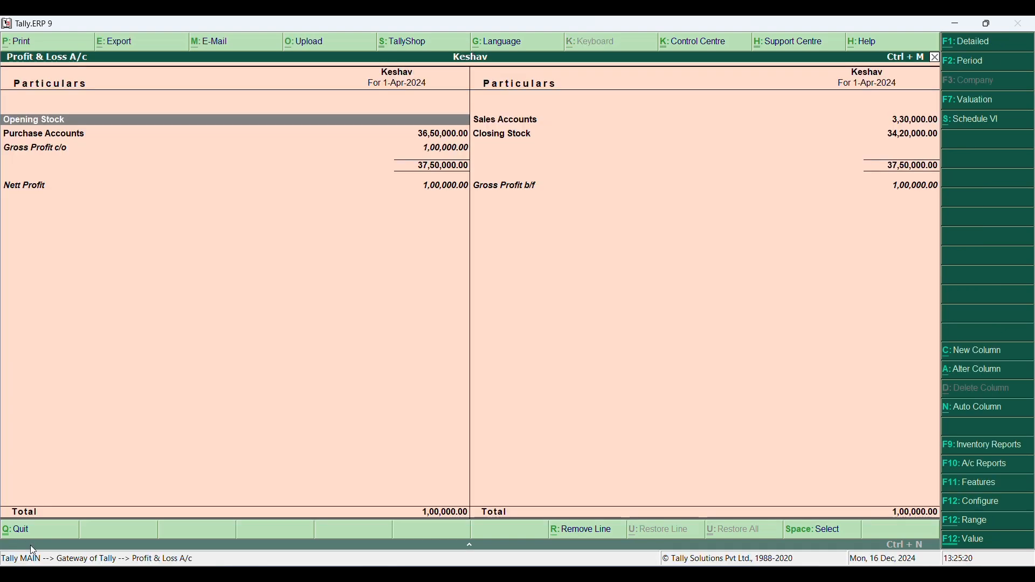
{"action": "key", "text": "Down"}
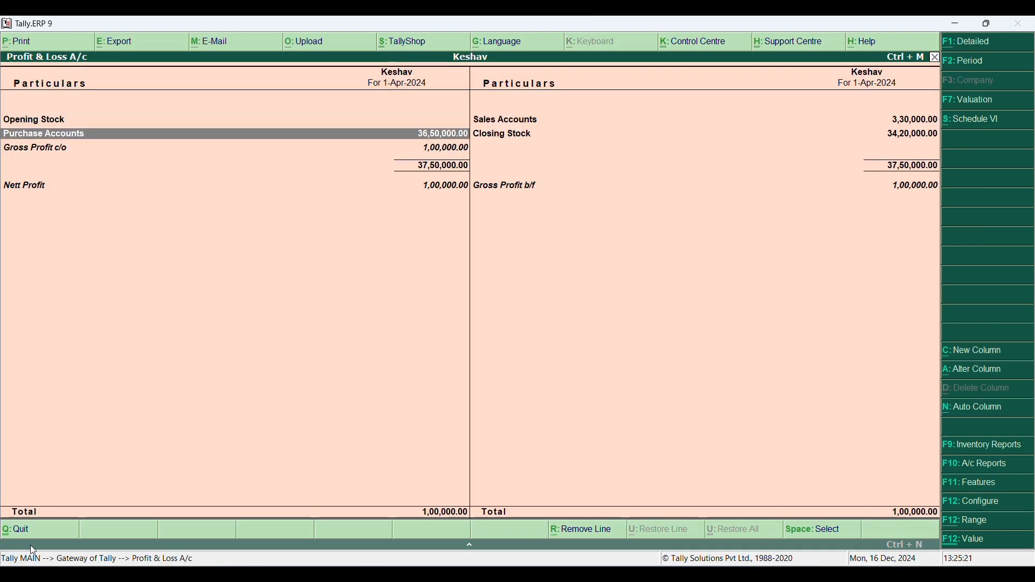
{"action": "left_click", "coordinate": [923, 124]}
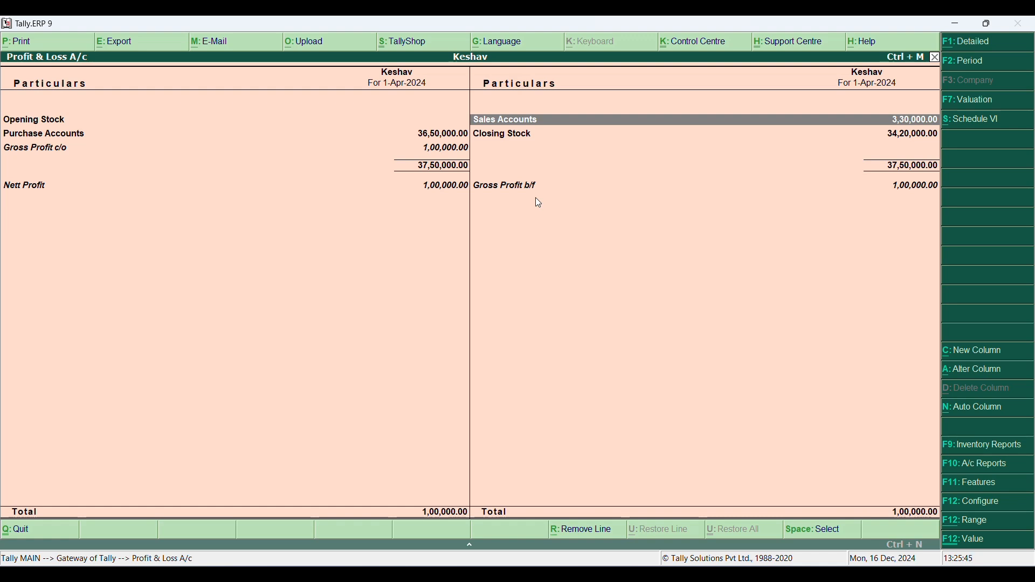
{"action": "left_click", "coordinate": [402, 188]}
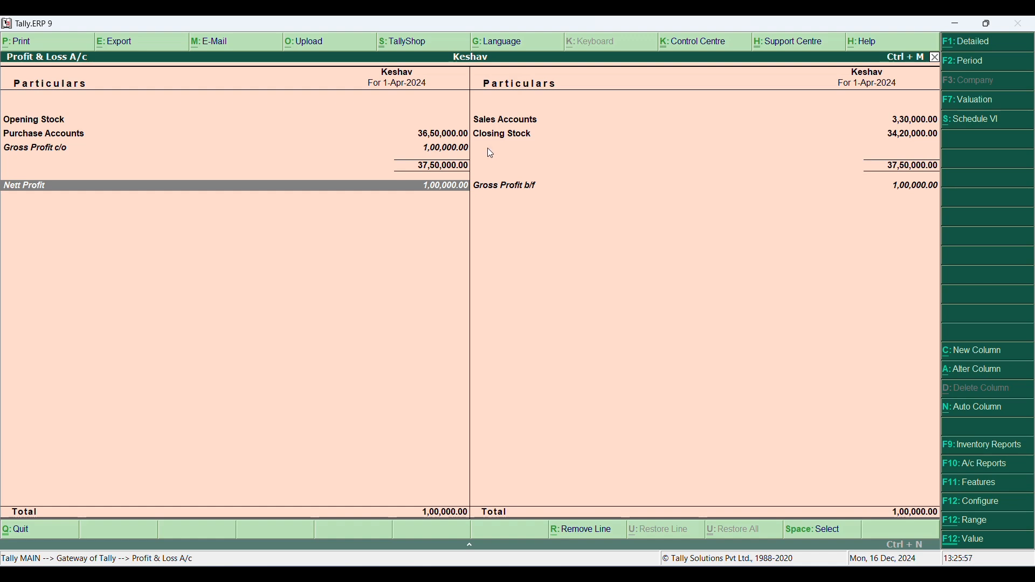
{"action": "key", "text": "Escape"}
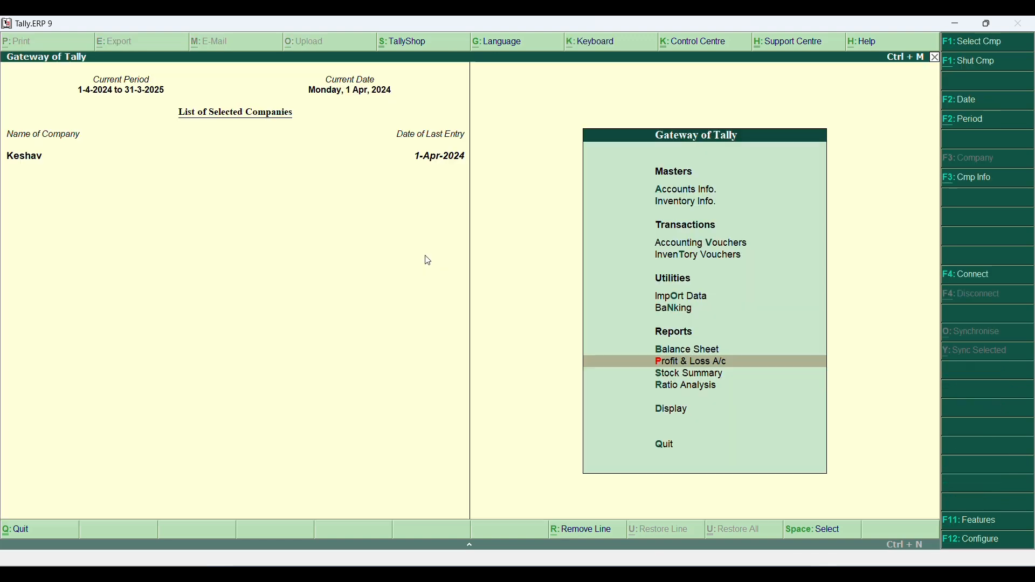